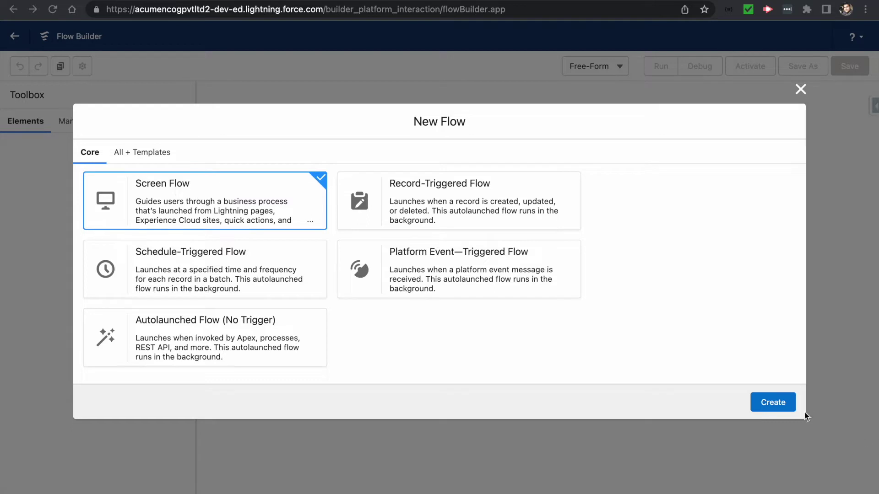
Step: Create a new Screen Flow and add a Screen element labelled Cases Creation between Start and End
{"action": "left_click", "coordinate": [774, 402]}
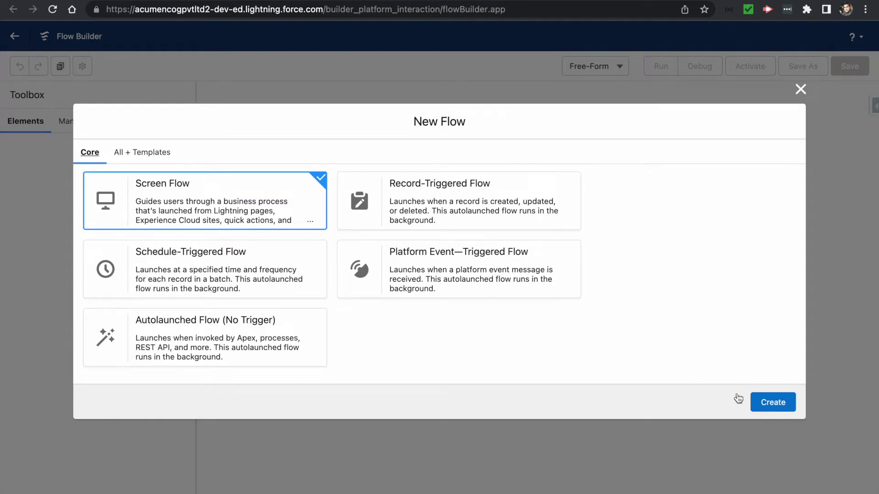
{"action": "left_click", "coordinate": [772, 402]}
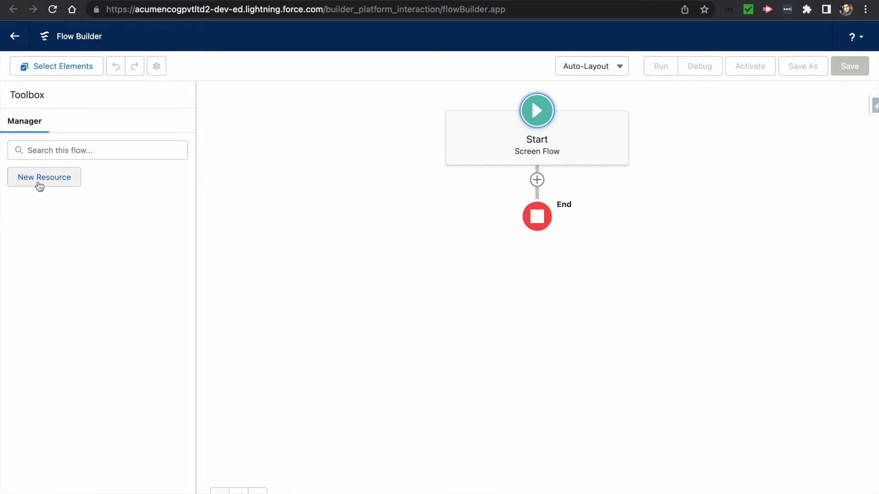
{"action": "left_click", "coordinate": [537, 180]}
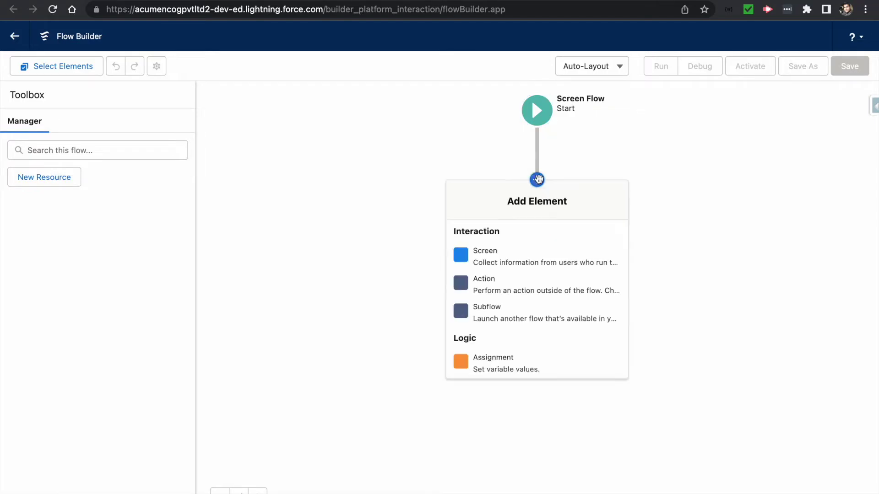
{"action": "left_click", "coordinate": [509, 229]}
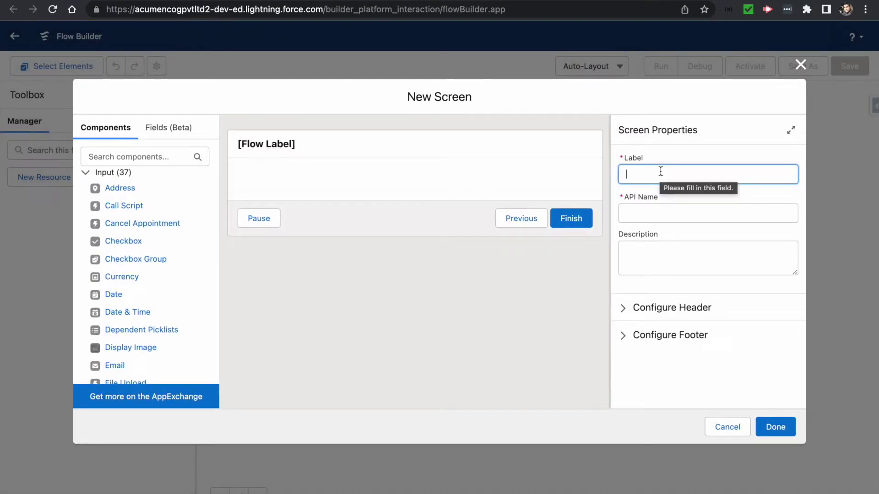
{"action": "type", "text": "Sta"}
{"action": "key", "text": "BackSpace"}
{"action": "key", "text": "BackSpace"}
{"action": "key", "text": "BackSpace"}
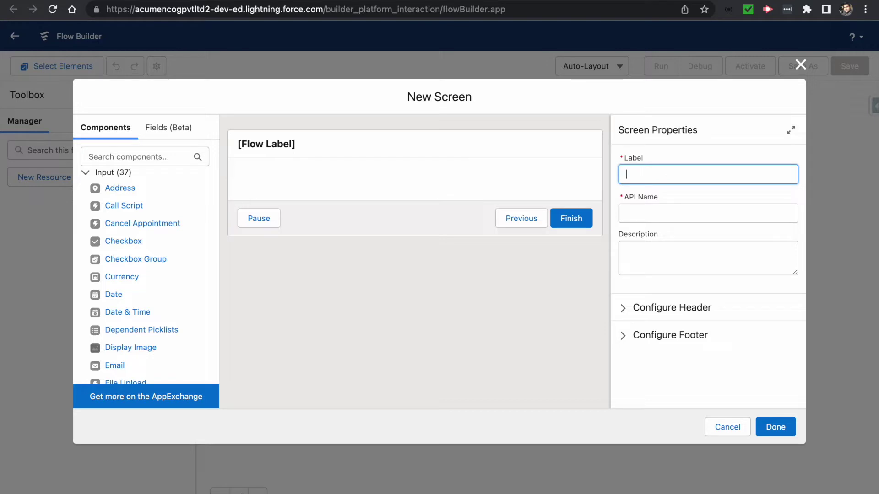
{"action": "type", "text": "Cases Creation"}
Step: Add a Display Text component to the screen and set its API name to ShowText
{"action": "left_click", "coordinate": [127, 158]}
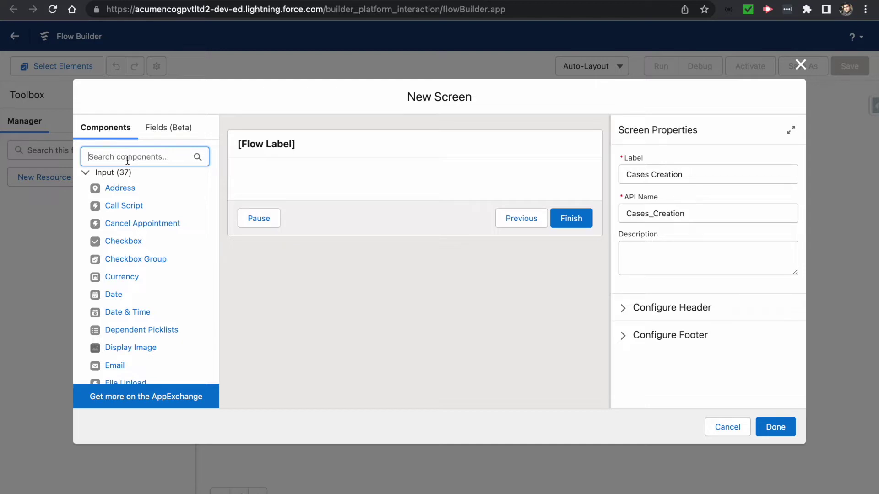
{"action": "type", "text": "text"}
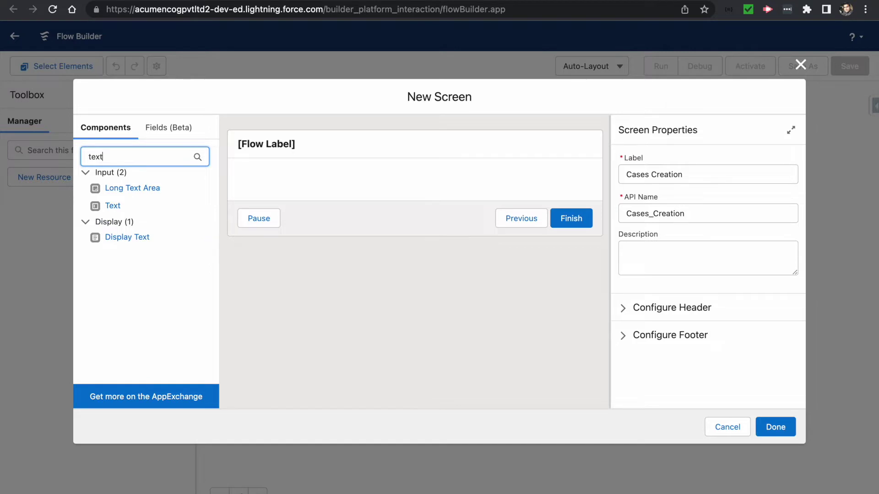
{"action": "left_click_drag", "start_coordinate": [114, 237], "coordinate": [314, 185]}
{"action": "left_click", "coordinate": [654, 180]}
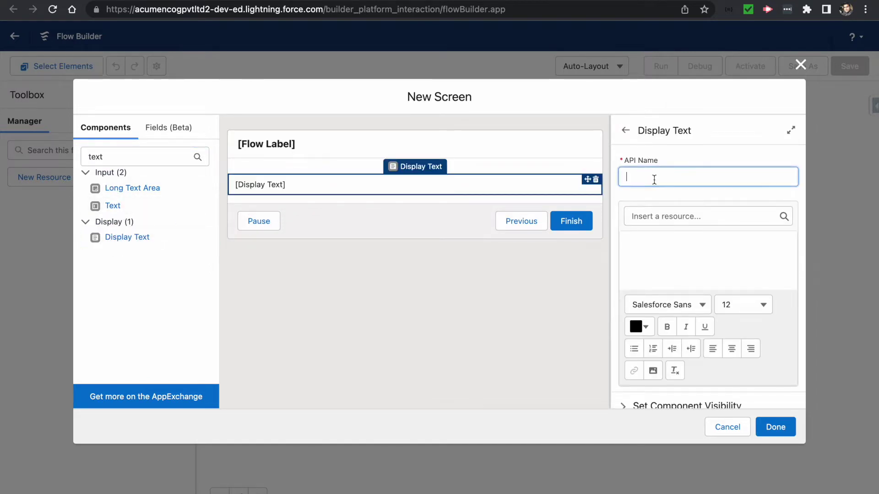
{"action": "type", "text": "S"}
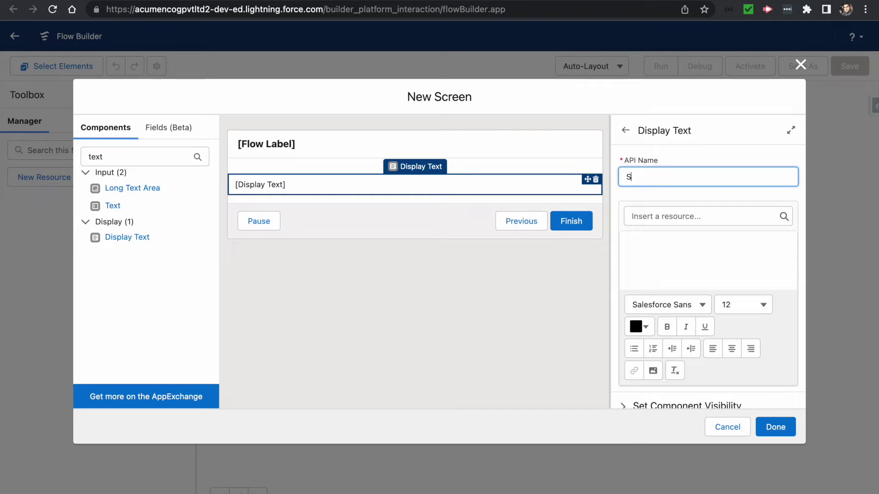
{"action": "type", "text": "howText"}
Step: Enter "Start the Cases Creation" as the content of the ShowText component
{"action": "left_click", "coordinate": [663, 251]}
{"action": "type", "text": "S"}
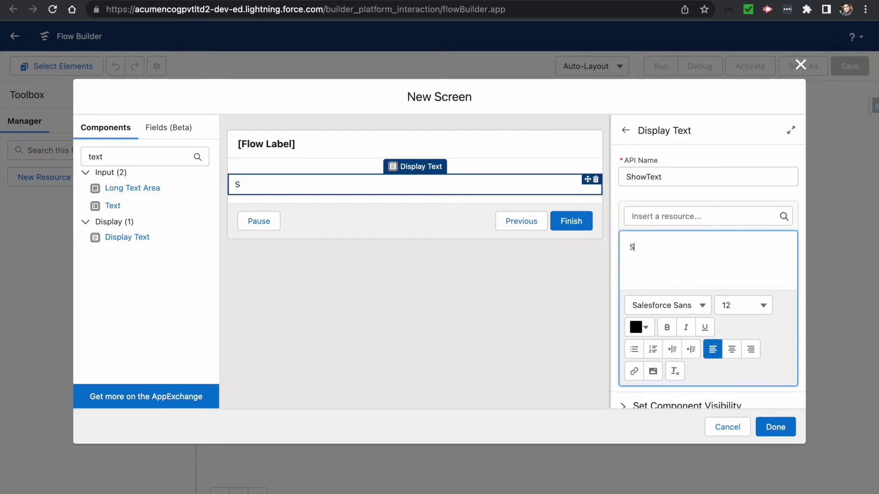
{"action": "type", "text": "tart the Case"}
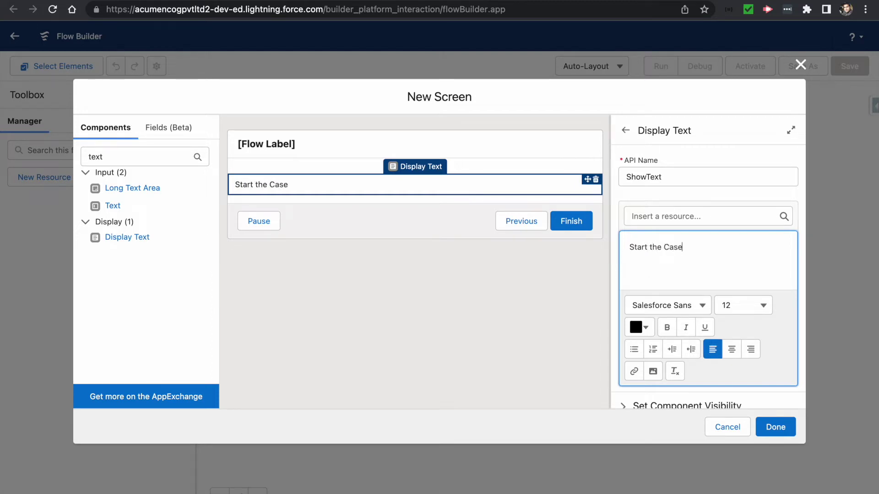
{"action": "type", "text": "s Creation"}
{"action": "scroll", "coordinate": [671, 198], "scroll_direction": "down", "scroll_amount": 1}
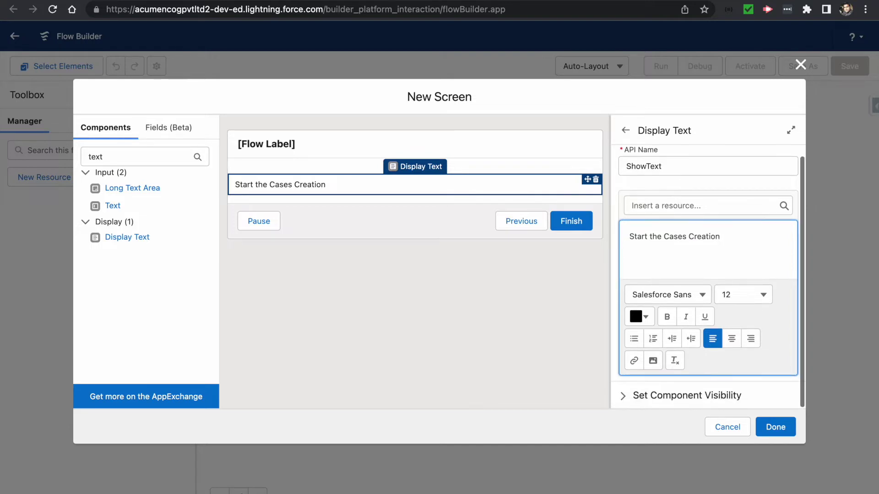
{"action": "left_click", "coordinate": [622, 394]}
{"action": "left_click", "coordinate": [515, 289]}
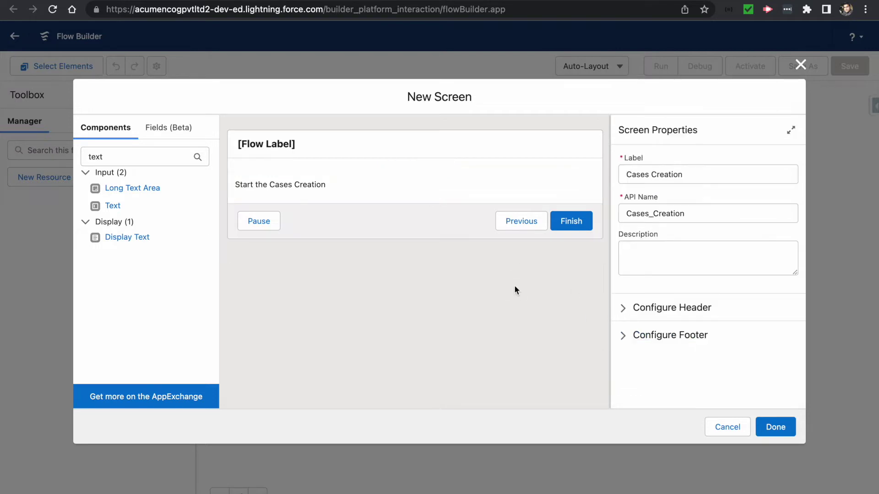
Step: Configure the screen footer to hide Previous and Pause, keep the standard Next or Finish label, and save the screen
{"action": "left_click", "coordinate": [633, 337]}
{"action": "scroll", "coordinate": [632, 336], "scroll_direction": "down", "scroll_amount": 5}
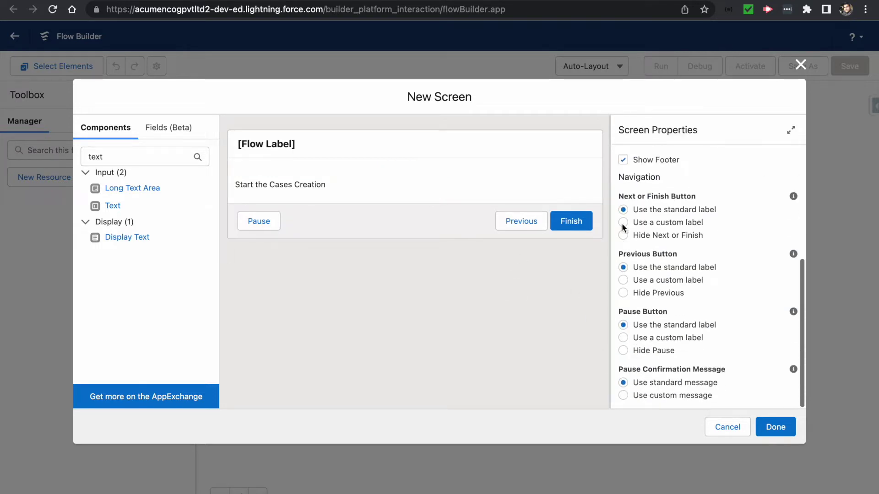
{"action": "left_click", "coordinate": [623, 236]}
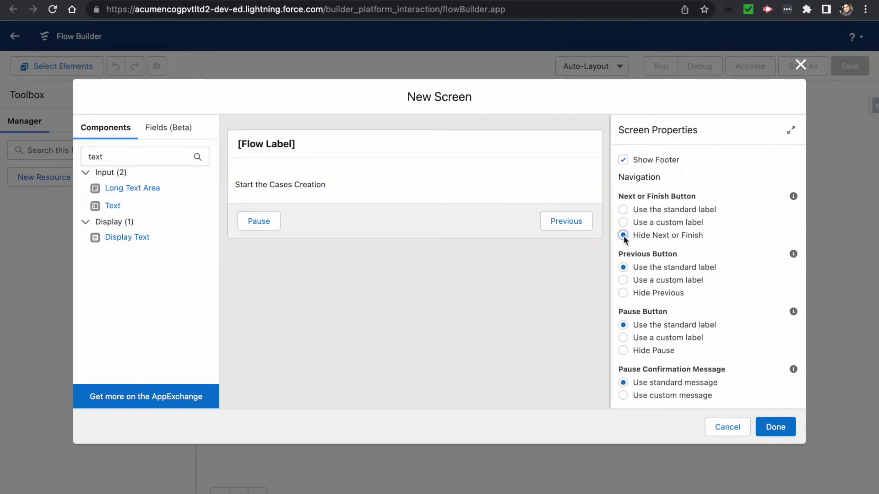
{"action": "left_click", "coordinate": [624, 211]}
{"action": "left_click", "coordinate": [623, 293]}
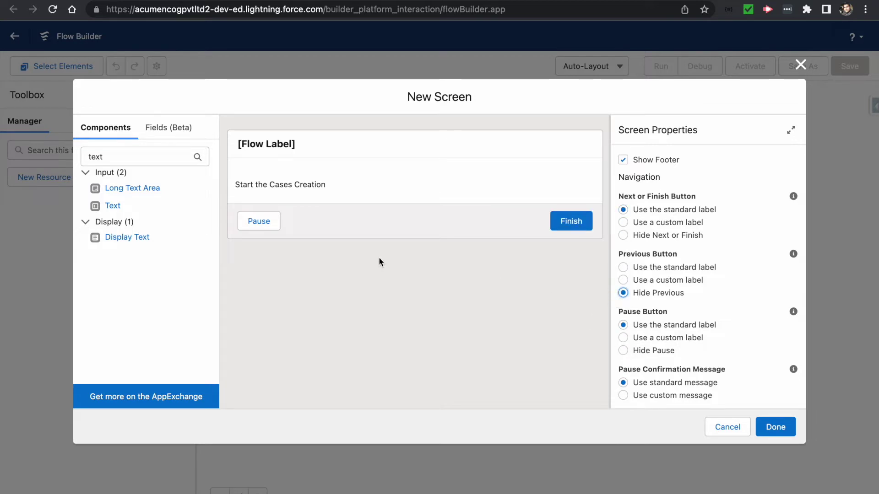
{"action": "left_click", "coordinate": [622, 350]}
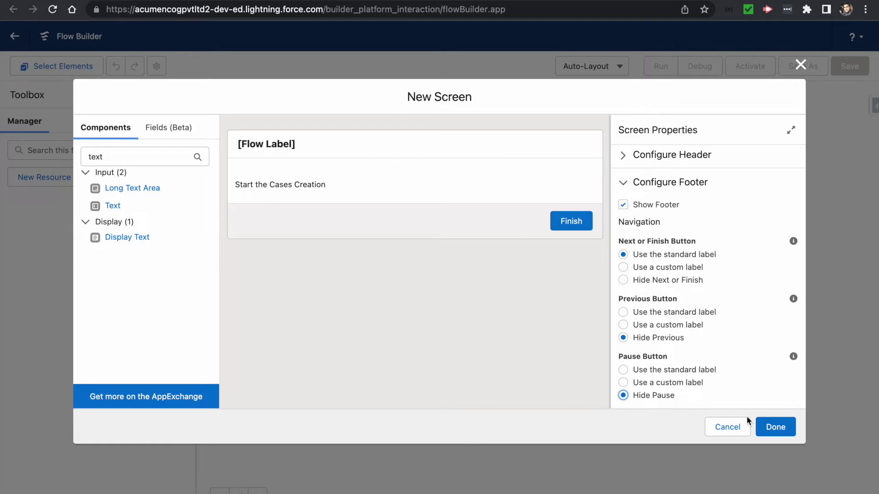
{"action": "left_click", "coordinate": [776, 427]}
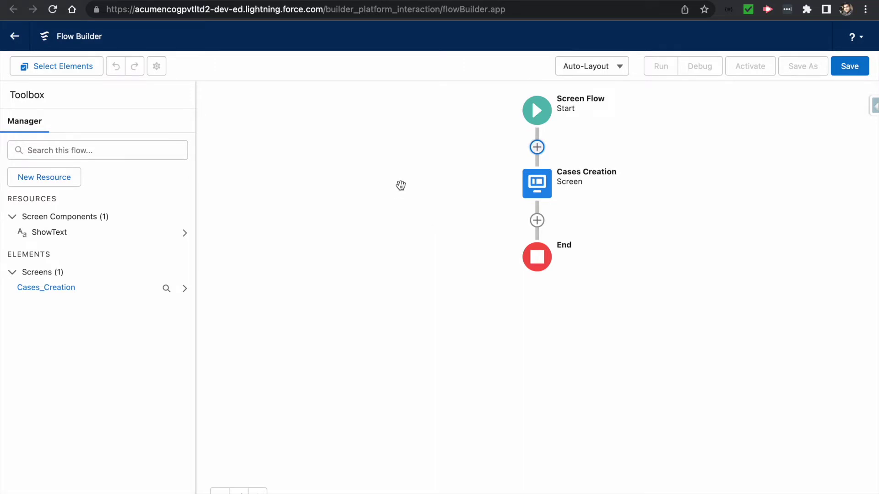
Step: Start a new Variable resource with the API name caseRecord
{"action": "left_click", "coordinate": [40, 183]}
{"action": "left_click", "coordinate": [219, 220]}
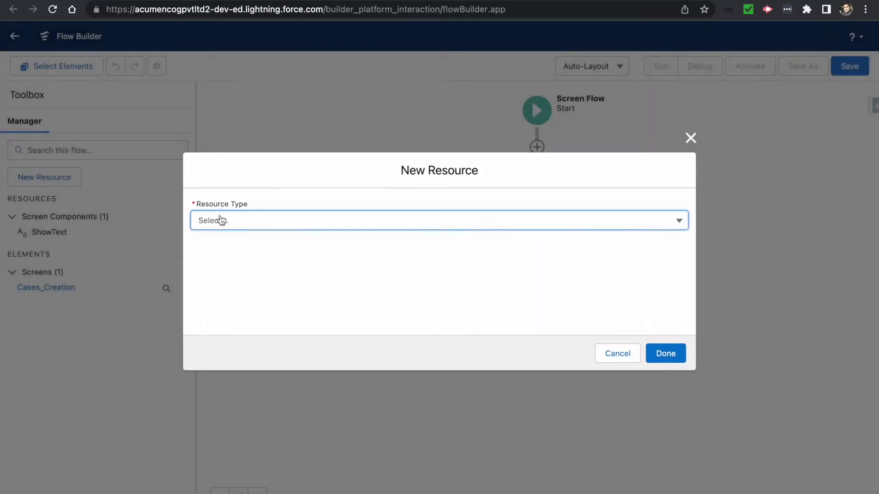
{"action": "left_click", "coordinate": [262, 253]}
{"action": "left_click", "coordinate": [227, 241]}
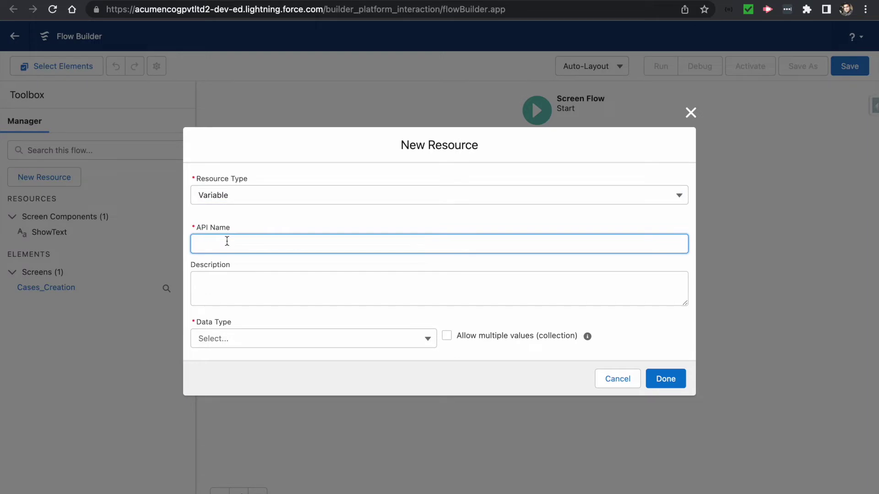
{"action": "type", "text": "caseRecord"}
{"action": "key", "text": "Tab"}
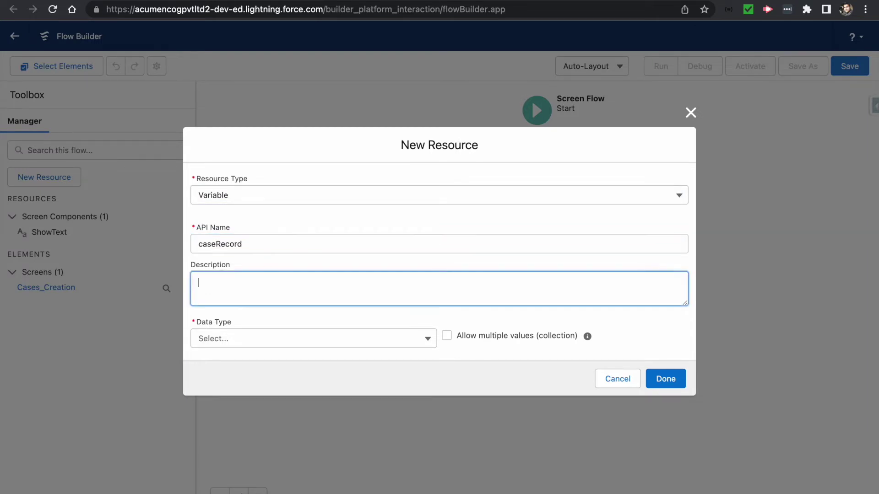
Step: Give the caseRecord variable the Record data type with the Case object and save it
{"action": "left_click", "coordinate": [218, 339]}
{"action": "left_click", "coordinate": [227, 385]}
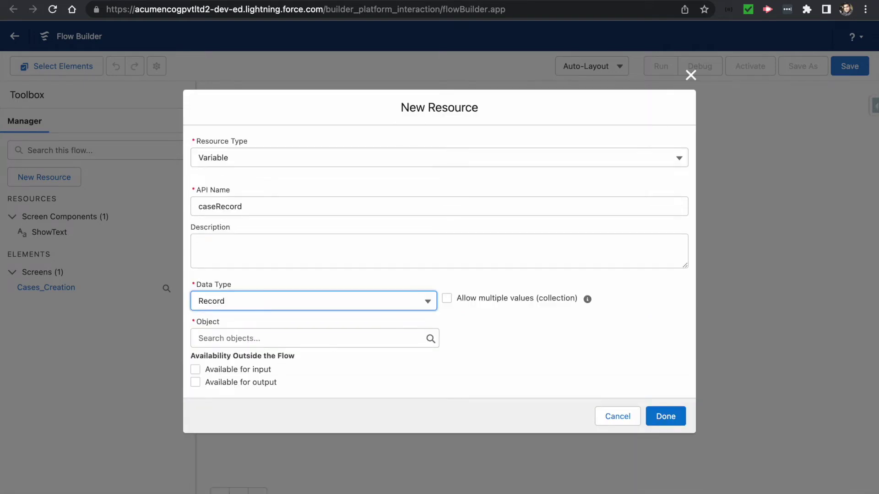
{"action": "left_click", "coordinate": [313, 344]}
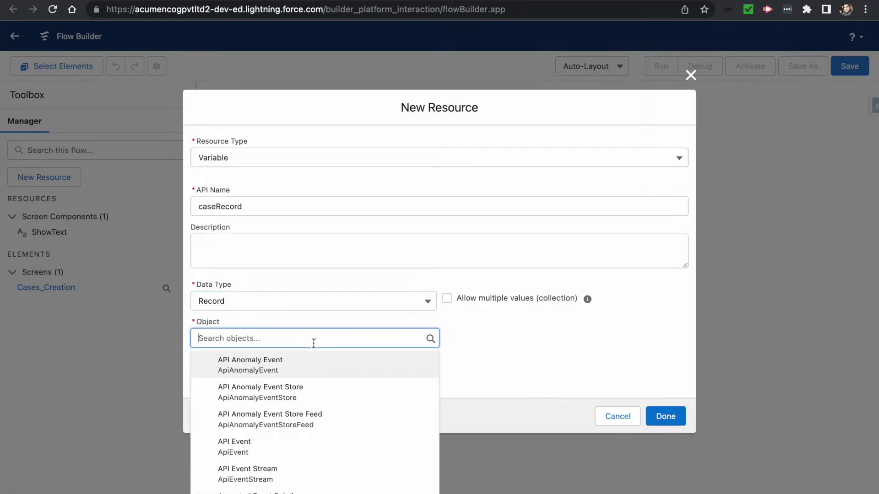
{"action": "type", "text": "case"}
{"action": "scroll", "coordinate": [235, 405], "scroll_direction": "down", "scroll_amount": 4}
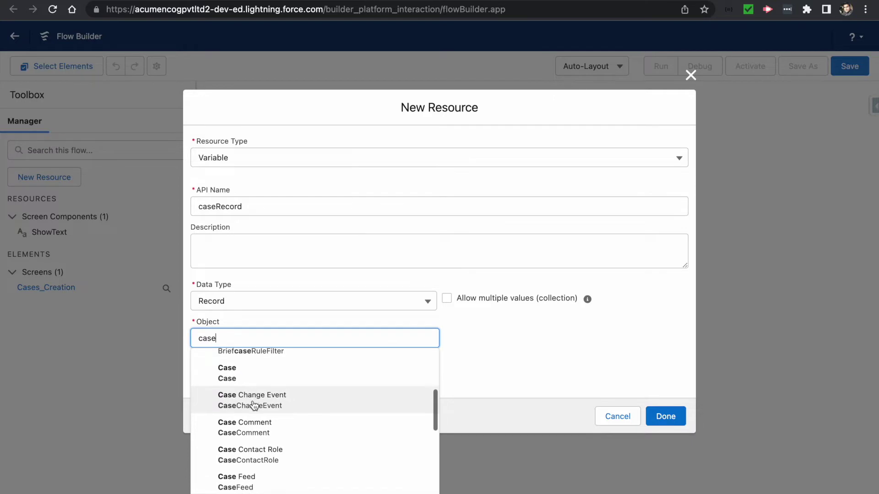
{"action": "left_click", "coordinate": [236, 378]}
{"action": "left_click", "coordinate": [665, 416]}
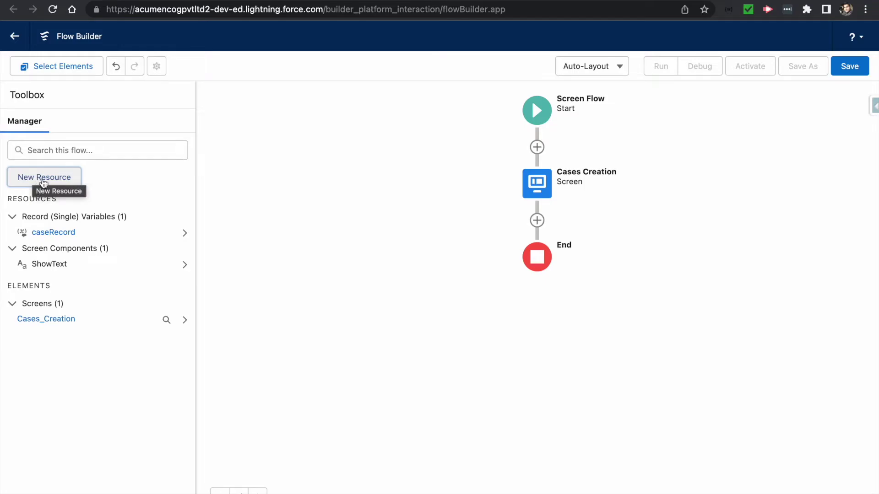
Step: Start a new Variable resource with the API name accountRecord
{"action": "left_click", "coordinate": [34, 178]}
{"action": "left_click", "coordinate": [238, 221]}
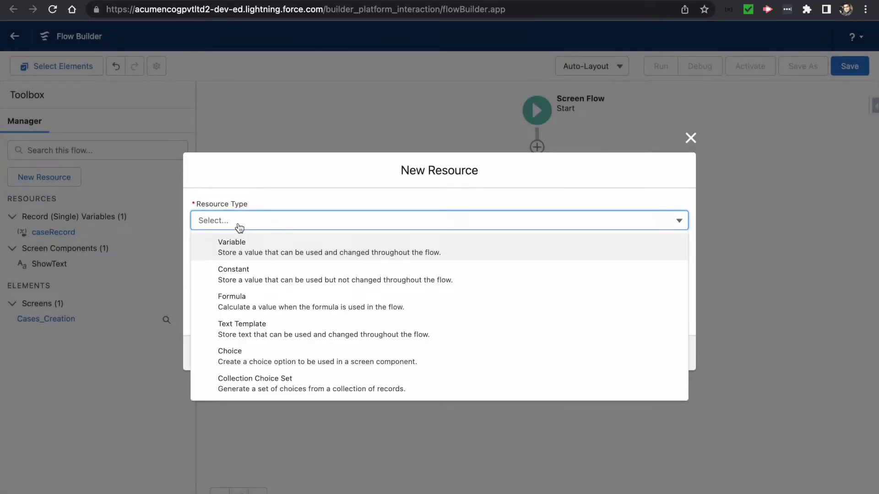
{"action": "left_click", "coordinate": [239, 246]}
{"action": "left_click", "coordinate": [216, 239]}
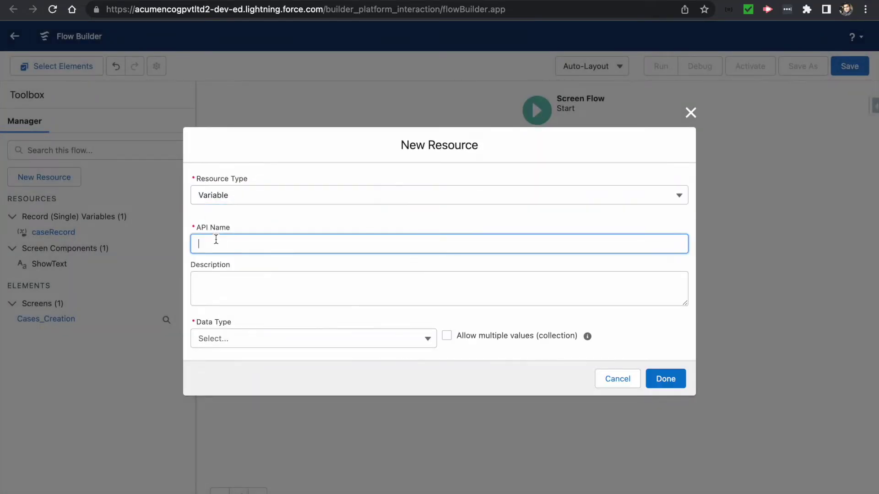
{"action": "type", "text": "accountRecord"}
Step: Give accountRecord the Record data type with the Account object, make it available for input, and save it
{"action": "left_click", "coordinate": [240, 344]}
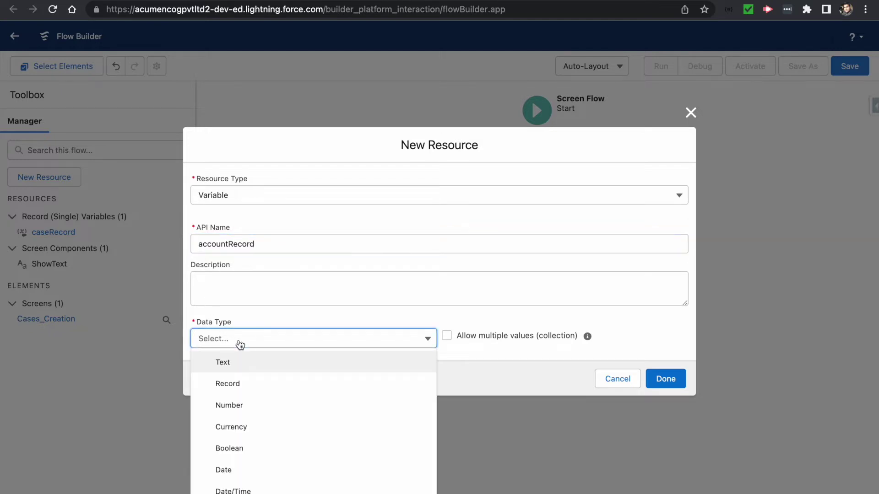
{"action": "left_click", "coordinate": [230, 384]}
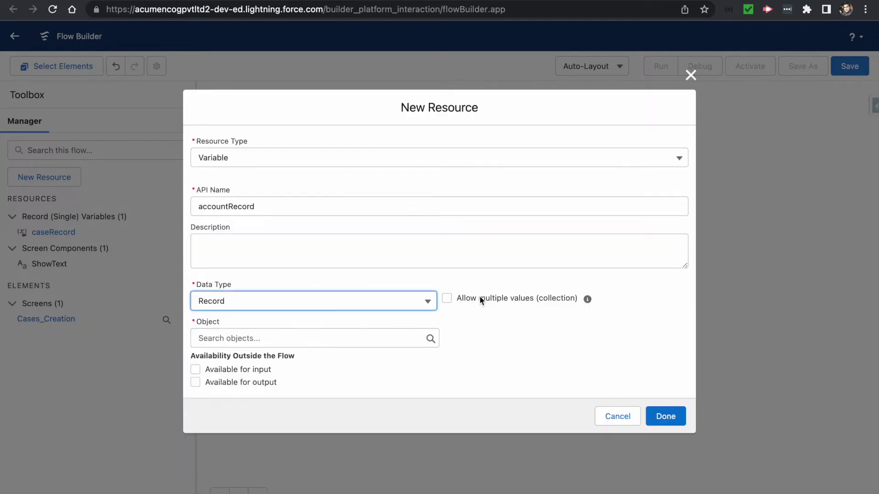
{"action": "left_click", "coordinate": [235, 338]}
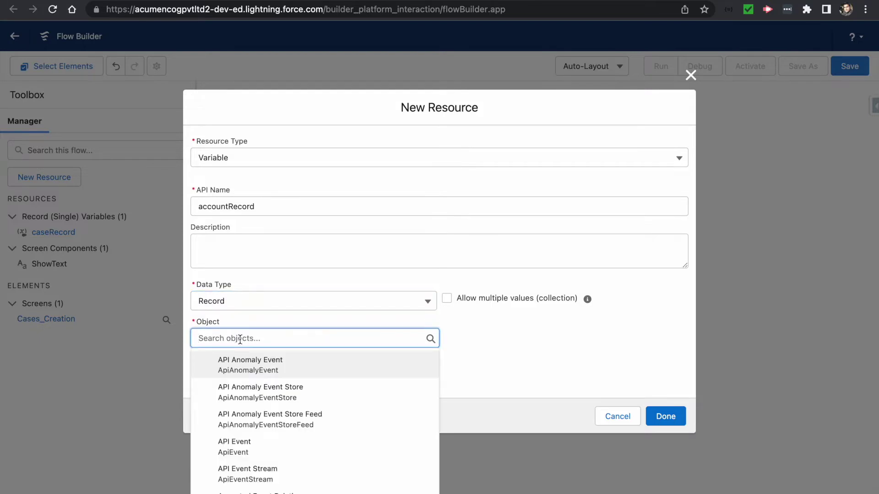
{"action": "type", "text": "account"}
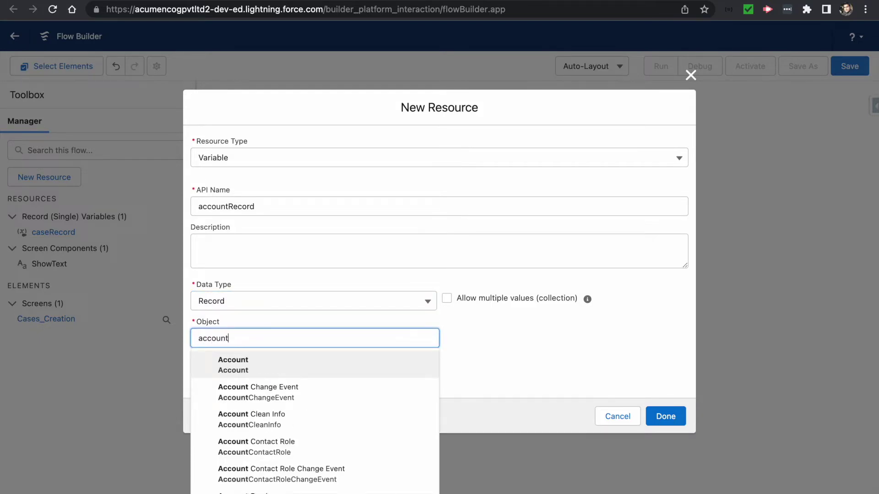
{"action": "left_click", "coordinate": [238, 361]}
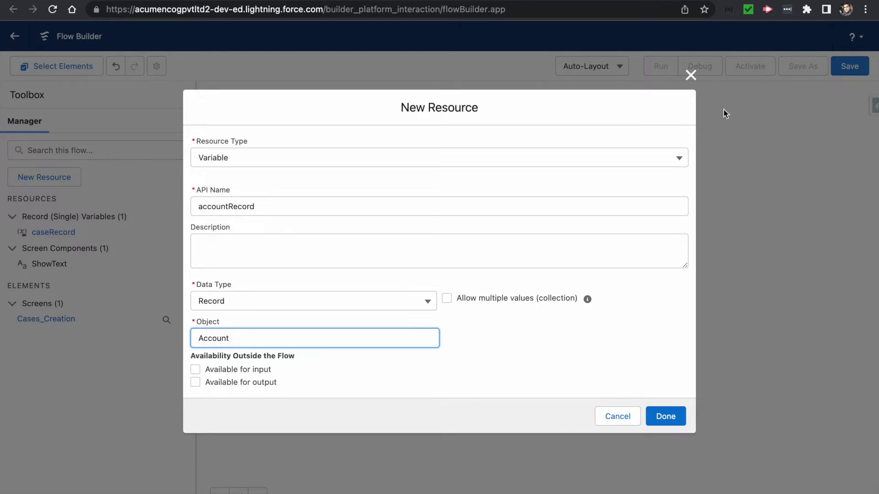
{"action": "left_click", "coordinate": [195, 370]}
{"action": "left_click", "coordinate": [665, 418]}
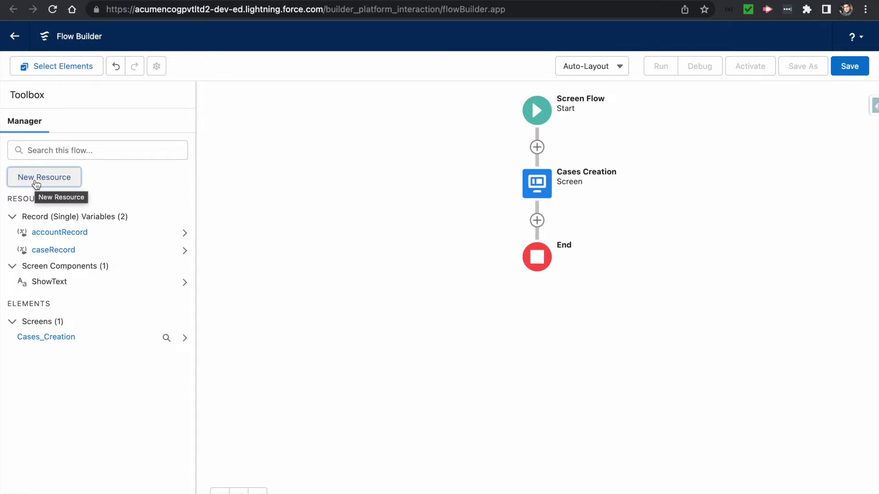
Step: Start a new Variable resource with the API name multipleCasesToCreate
{"action": "left_click", "coordinate": [36, 183]}
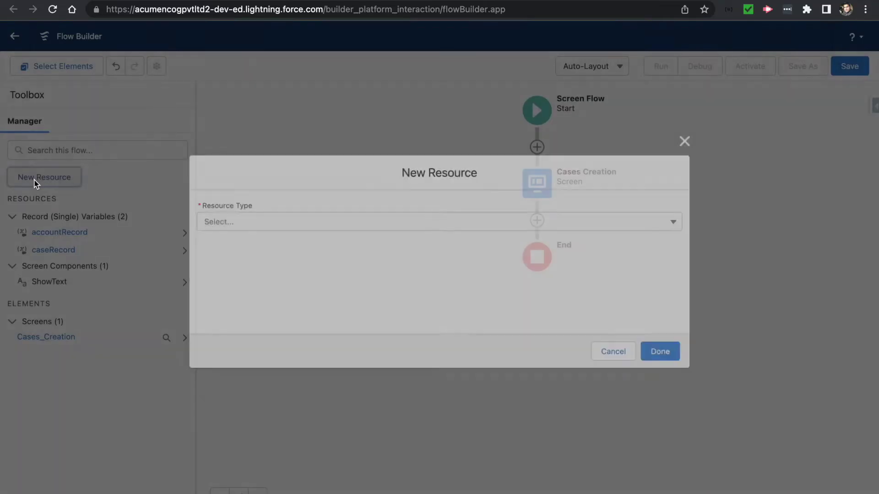
{"action": "left_click", "coordinate": [255, 226]}
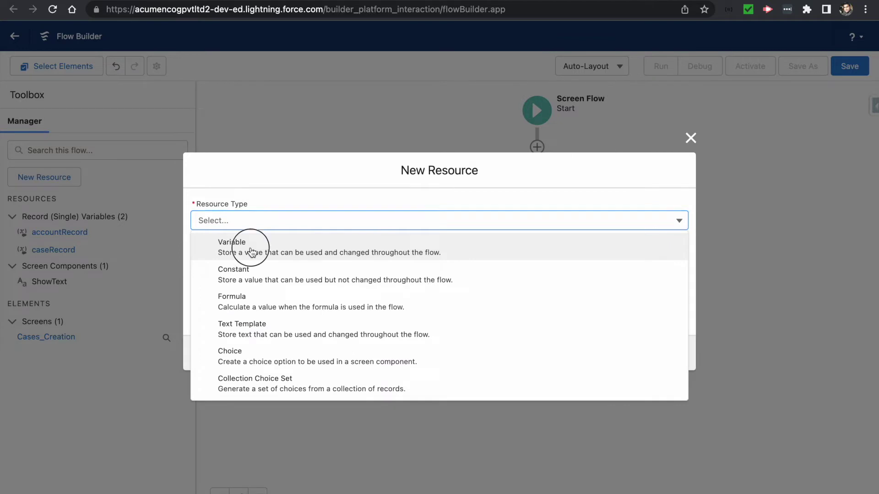
{"action": "left_click", "coordinate": [252, 251]}
{"action": "left_click", "coordinate": [224, 240]}
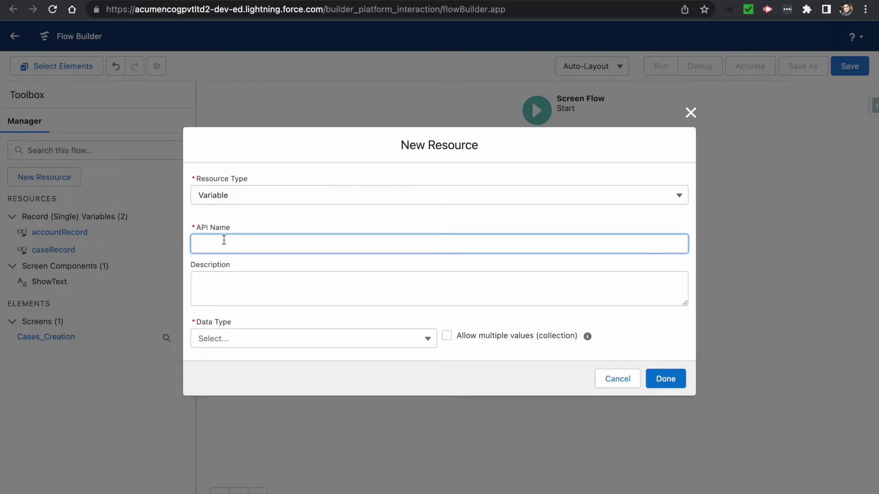
{"action": "type", "text": "multipleCasesToCreate"}
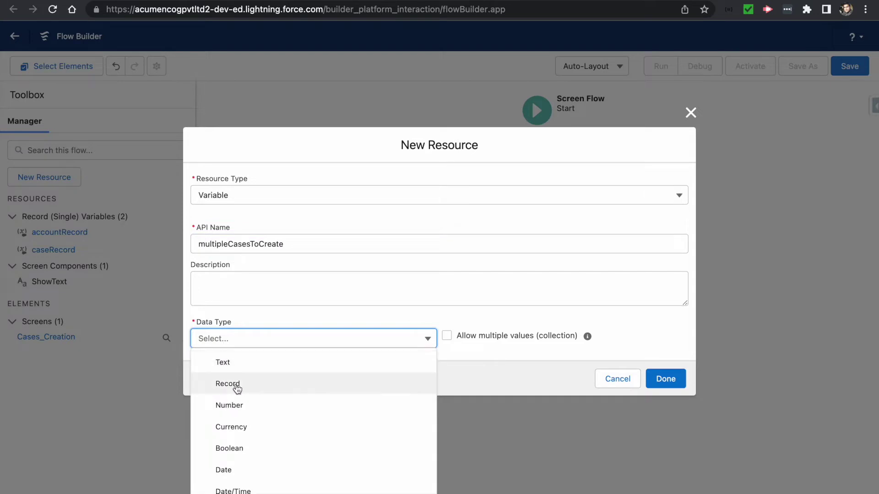
Step: Make multipleCasesToCreate a Record collection that allows multiple values, with the Case object, and save it
{"action": "left_click", "coordinate": [235, 385]}
{"action": "left_click", "coordinate": [446, 298]}
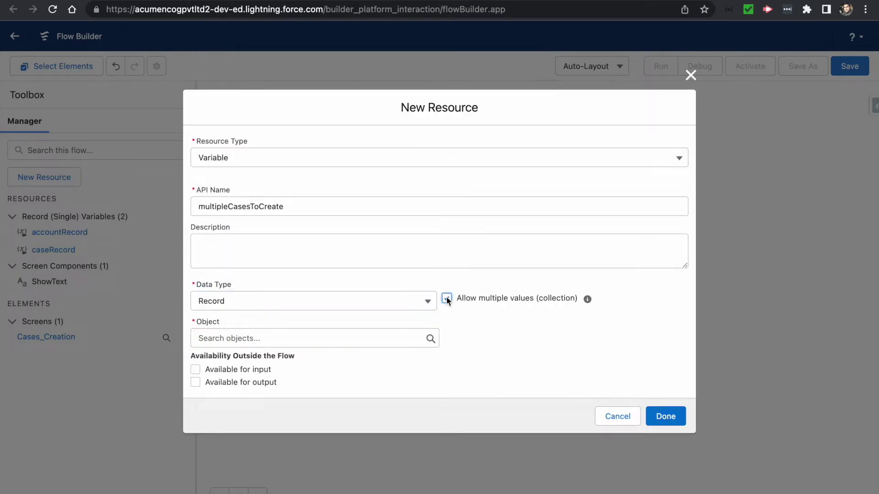
{"action": "left_click", "coordinate": [344, 340]}
{"action": "type", "text": "cases"}
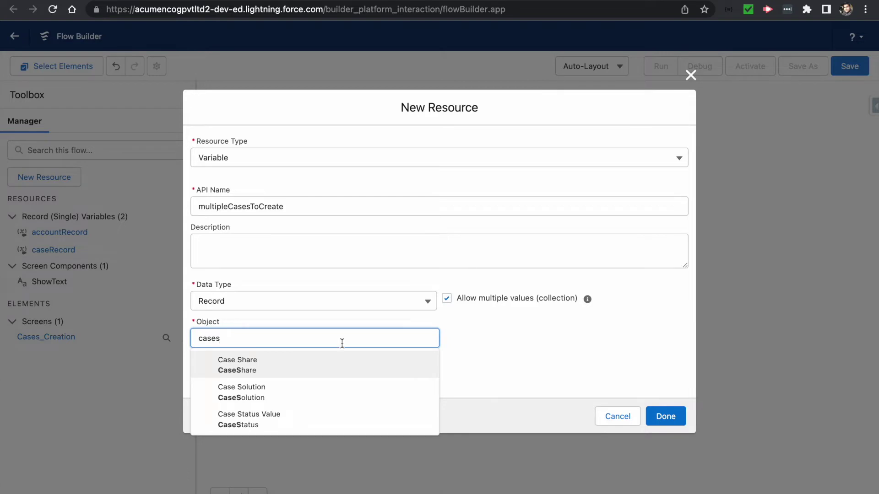
{"action": "key", "text": "BackSpace"}
{"action": "scroll", "coordinate": [290, 418], "scroll_direction": "down", "scroll_amount": 5}
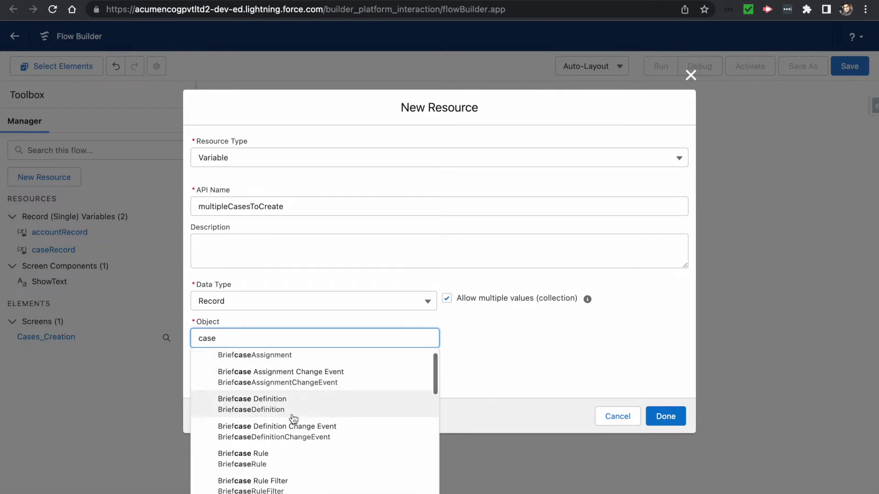
{"action": "left_click", "coordinate": [263, 407]}
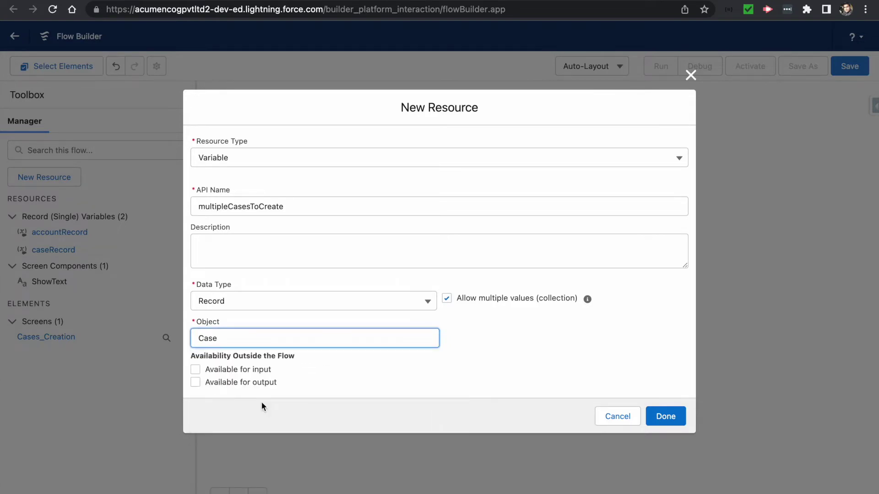
{"action": "left_click", "coordinate": [666, 416]}
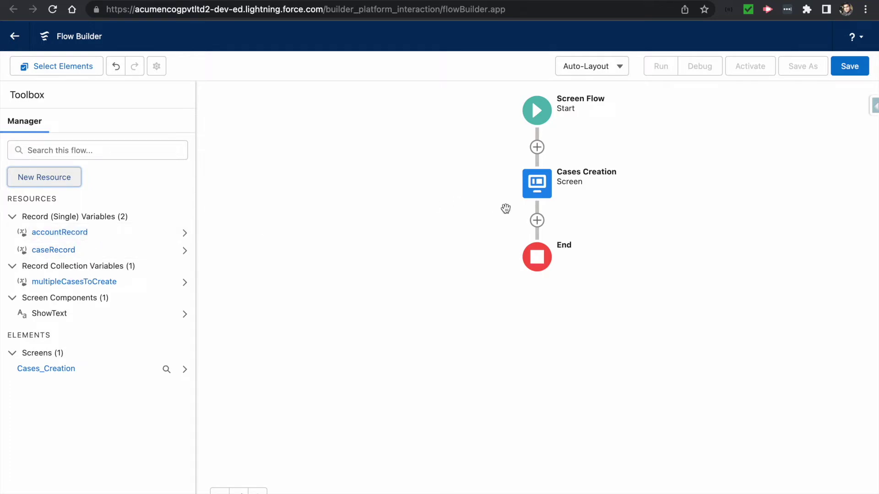
Step: Add a Get Records element labelled getContacts after the Cases Creation screen, retrieving records of the Contact object
{"action": "left_click", "coordinate": [537, 221]}
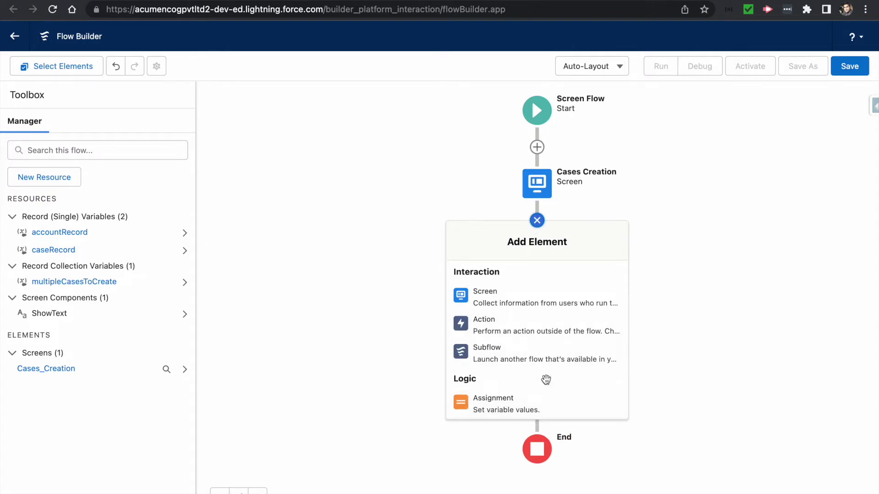
{"action": "scroll", "coordinate": [545, 378], "scroll_direction": "down", "scroll_amount": 4}
{"action": "scroll", "coordinate": [509, 399], "scroll_direction": "down", "scroll_amount": 3}
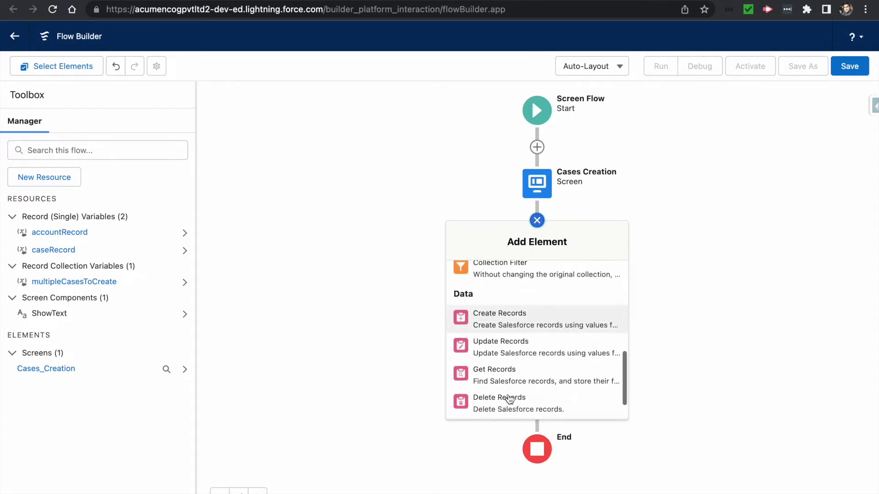
{"action": "left_click", "coordinate": [490, 369]}
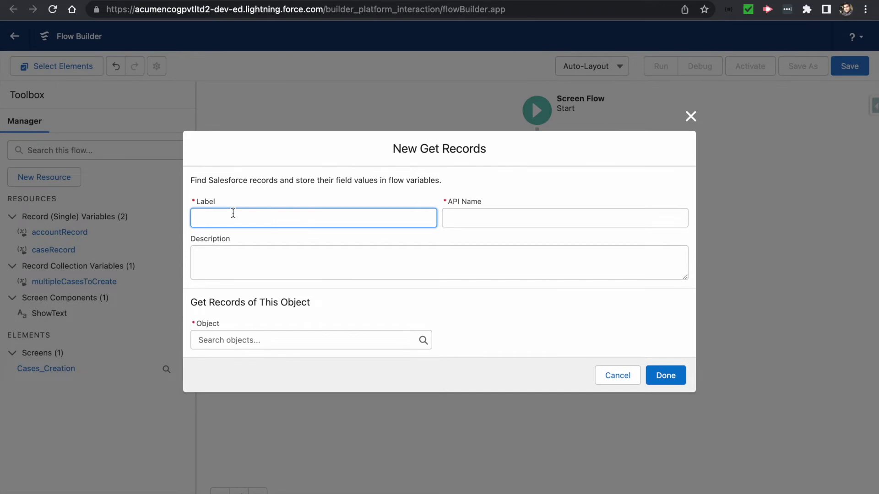
{"action": "type", "text": "getContas"}
{"action": "type", "text": "s"}
{"action": "key", "text": "Tab"}
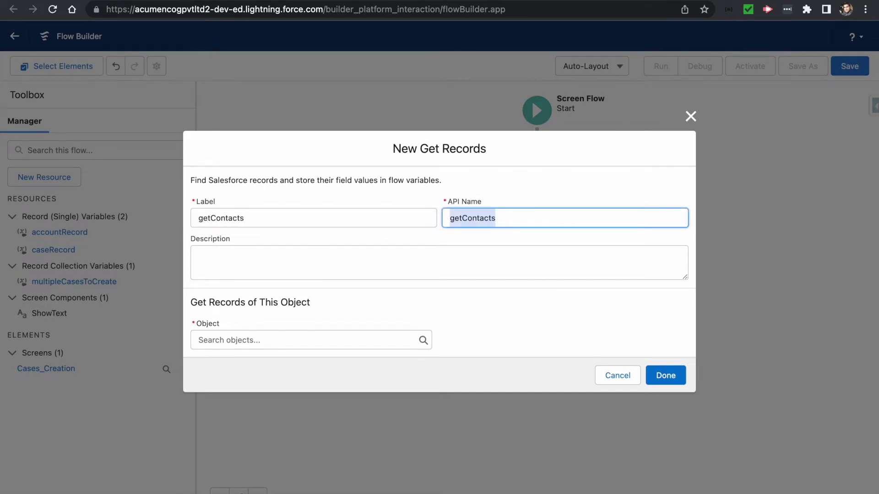
{"action": "left_click", "coordinate": [241, 346]}
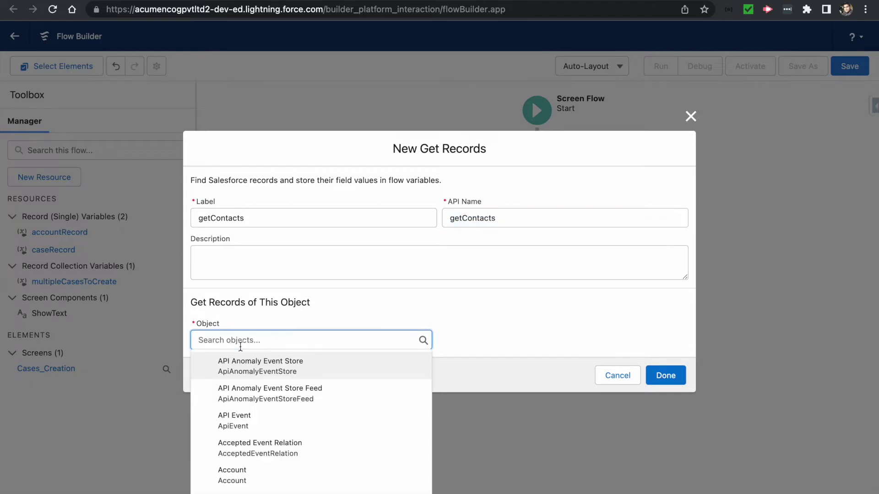
{"action": "type", "text": "contact"}
{"action": "left_click", "coordinate": [234, 415]}
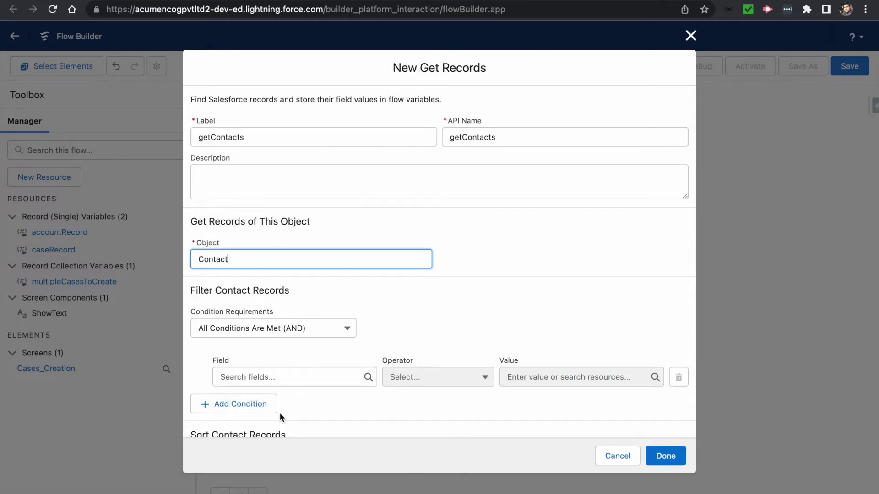
Step: Filter getContacts by AccountId Equals accountRecord > Account ID, store all records, and save the element
{"action": "left_click", "coordinate": [266, 376]}
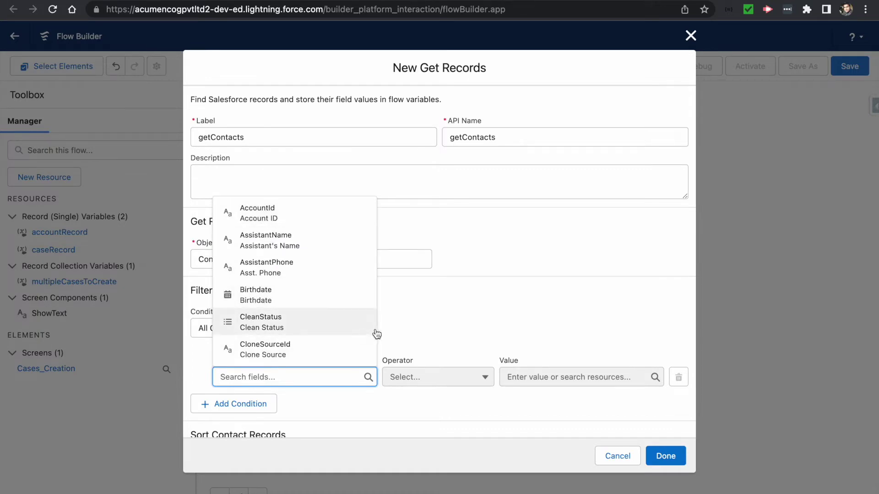
{"action": "left_click", "coordinate": [269, 219]}
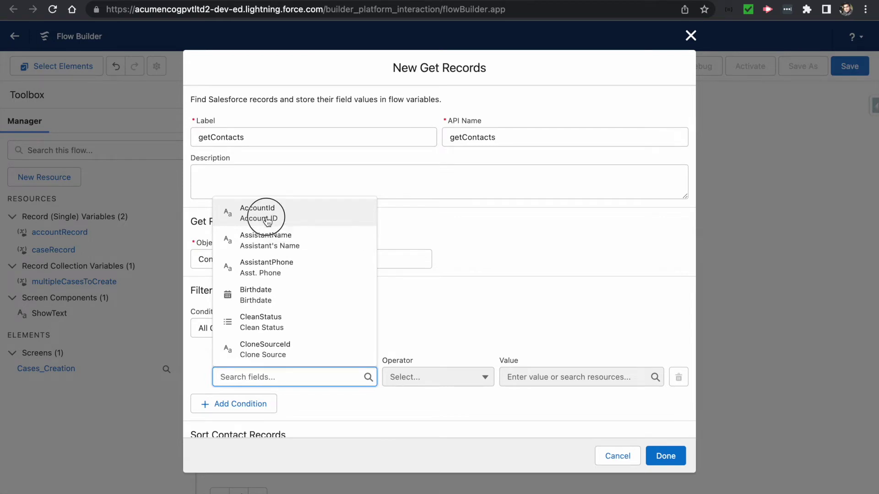
{"action": "left_click", "coordinate": [528, 379]}
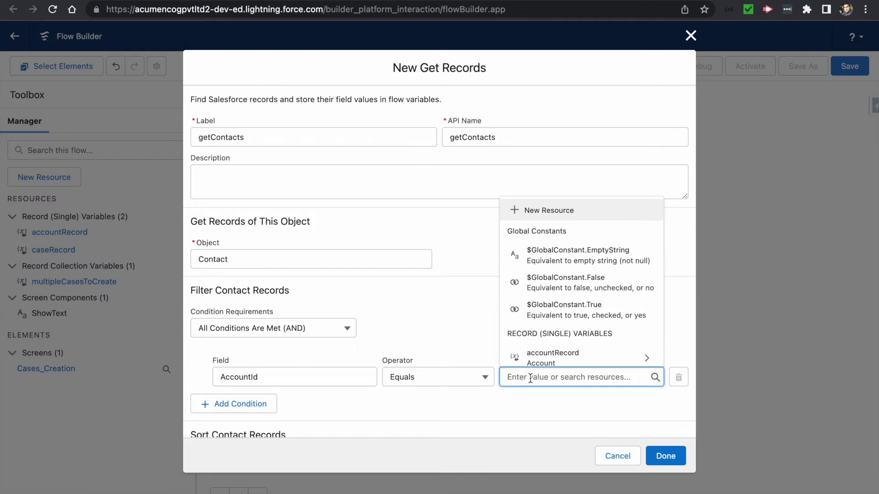
{"action": "left_click", "coordinate": [575, 357]}
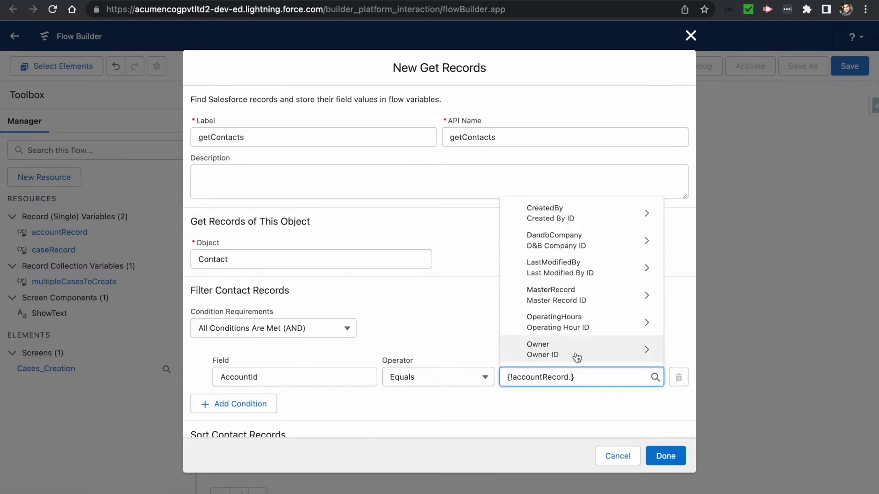
{"action": "type", "text": "Id"}
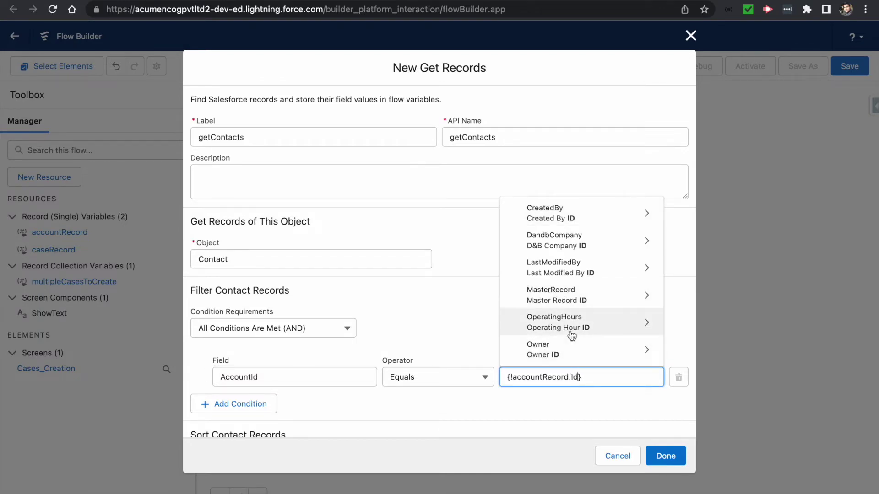
{"action": "left_click", "coordinate": [592, 416]}
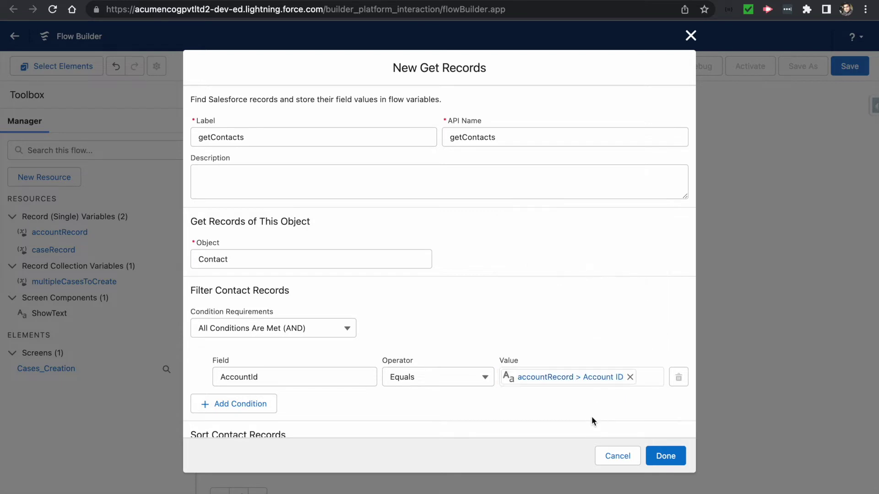
{"action": "left_click", "coordinate": [619, 382]}
{"action": "left_click", "coordinate": [630, 424]}
{"action": "scroll", "coordinate": [613, 410], "scroll_direction": "down", "scroll_amount": 5}
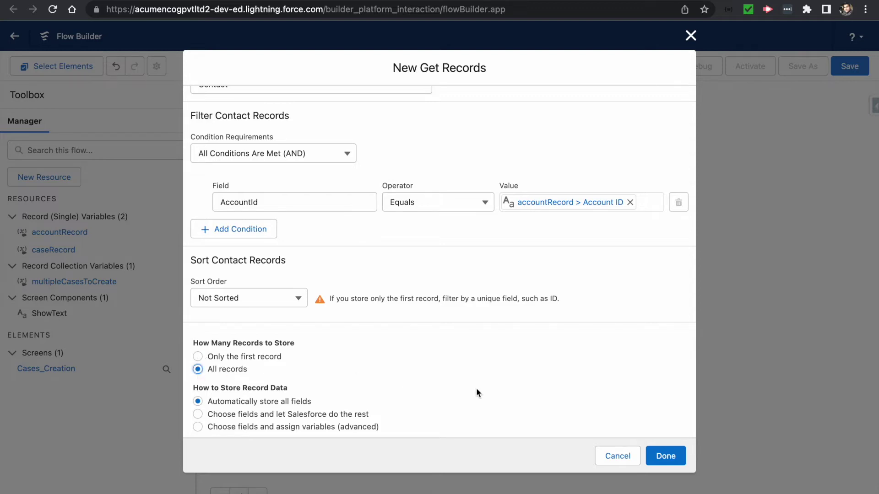
{"action": "left_click", "coordinate": [661, 458]}
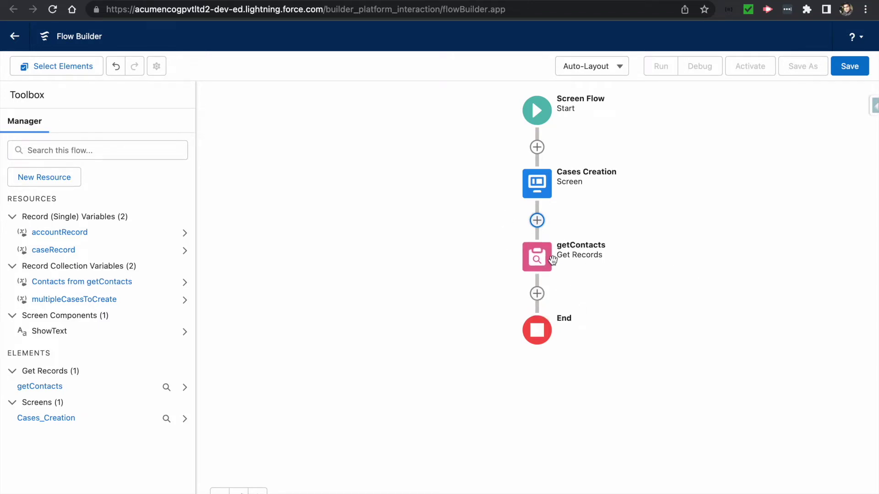
Step: Add a Loop element labelled loopThroughContacts after the getContacts element
{"action": "left_click", "coordinate": [537, 293]}
{"action": "scroll", "coordinate": [507, 427], "scroll_direction": "down", "scroll_amount": 3}
{"action": "scroll", "coordinate": [507, 426], "scroll_direction": "down", "scroll_amount": 2}
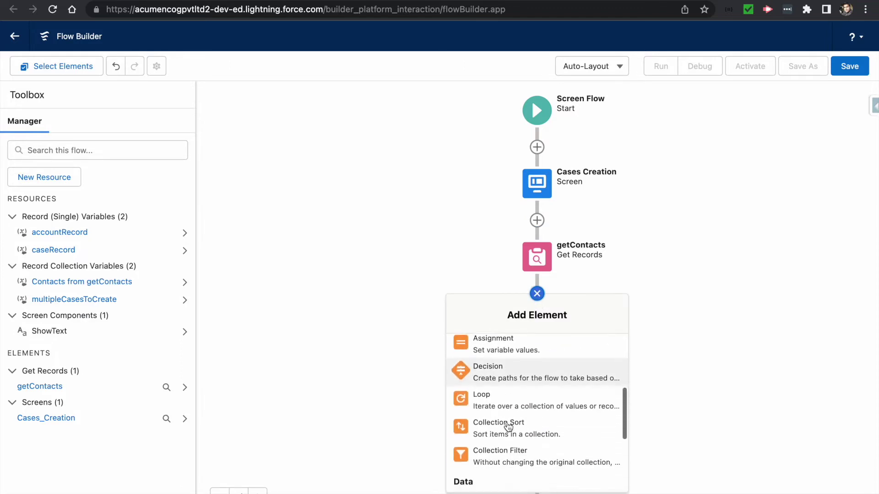
{"action": "left_click", "coordinate": [499, 401]}
{"action": "type", "text": "loopThroughContacts"}
{"action": "key", "text": "Tab"}
Step: Set the loop's collection variable to Contacts from getContacts and save the loop element
{"action": "left_click", "coordinate": [269, 286]}
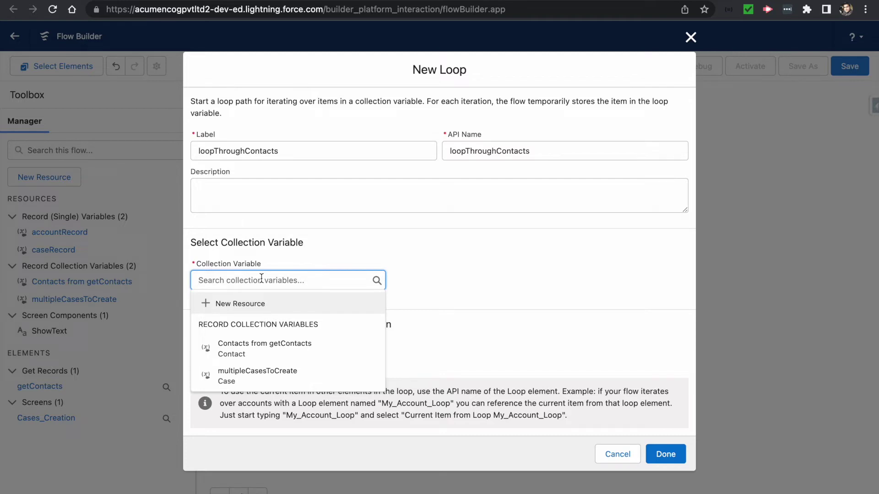
{"action": "left_click", "coordinate": [265, 351]}
{"action": "left_click", "coordinate": [417, 339]}
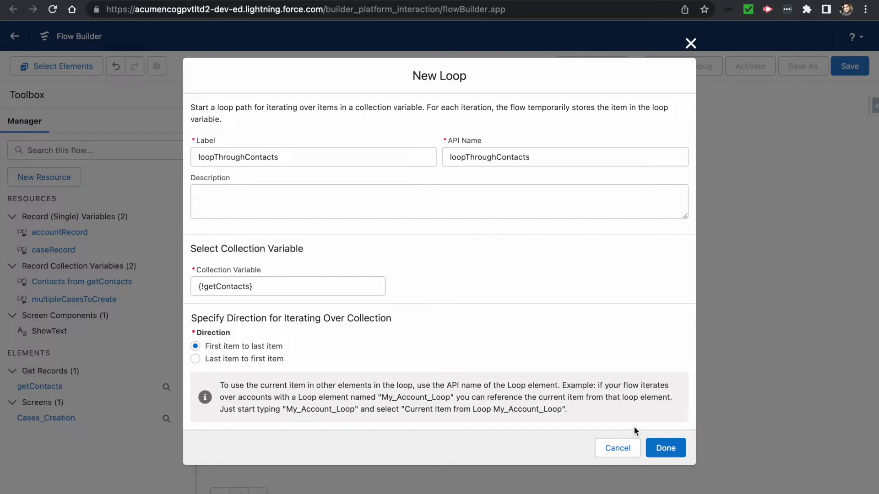
{"action": "left_click", "coordinate": [664, 449]}
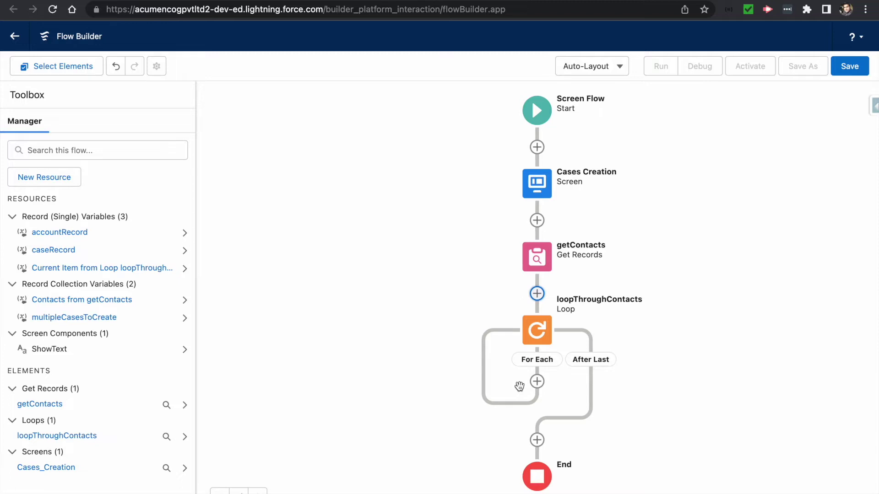
Step: Add an Assignment element labelled createTemporaryCase on the For Each path of loopThroughContacts
{"action": "left_click", "coordinate": [537, 382]}
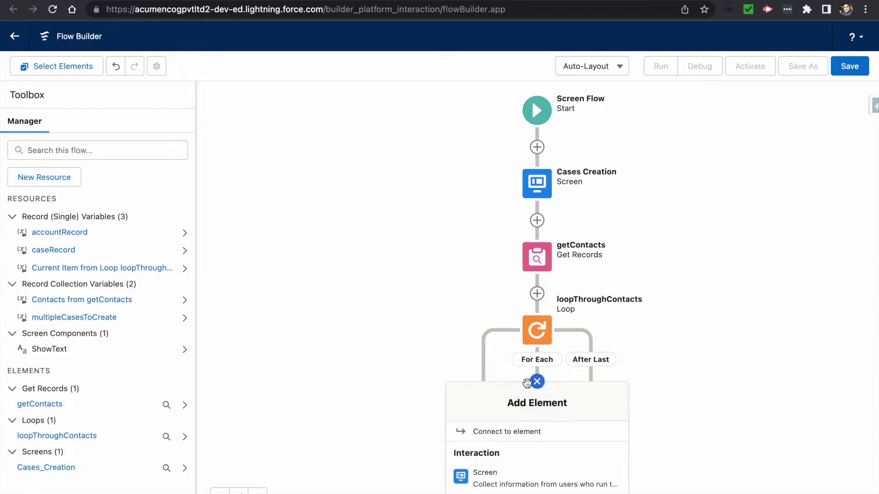
{"action": "scroll", "coordinate": [506, 446], "scroll_direction": "down", "scroll_amount": 5}
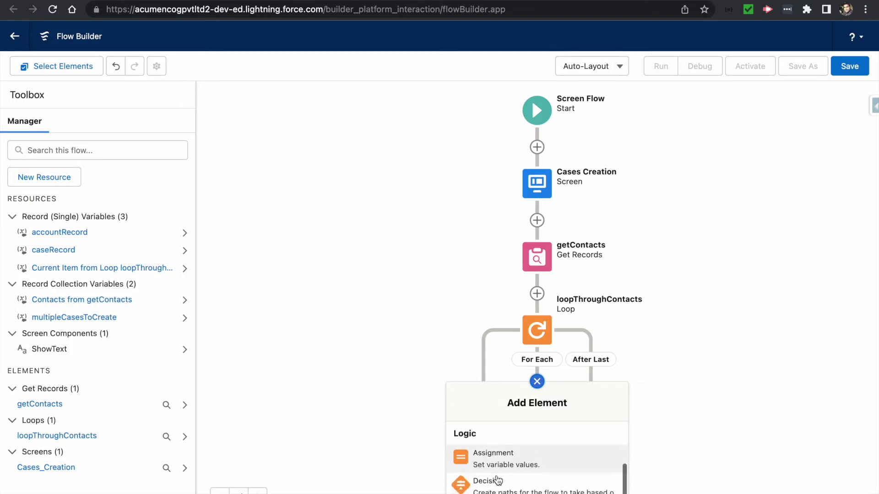
{"action": "scroll", "coordinate": [497, 480], "scroll_direction": "down", "scroll_amount": 2}
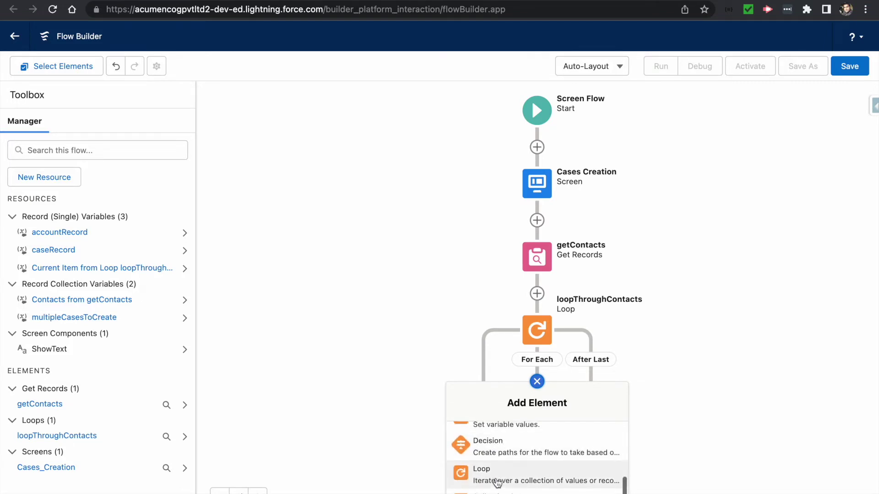
{"action": "left_click", "coordinate": [504, 437]}
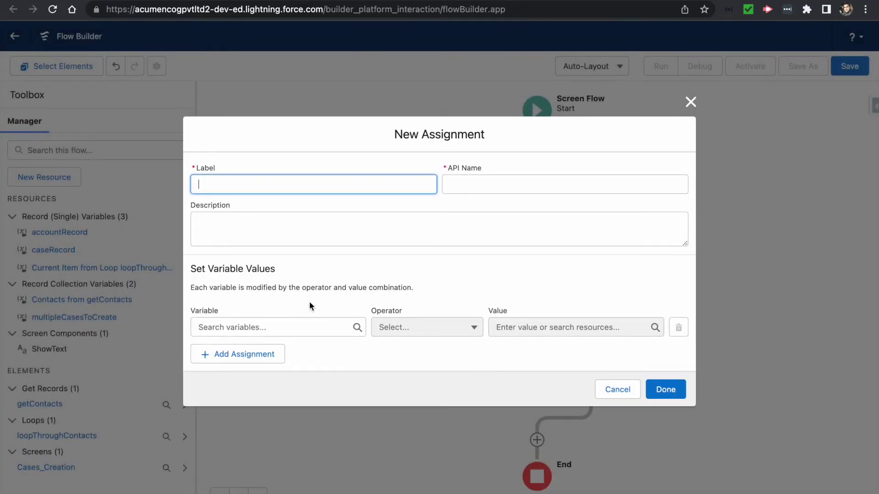
{"action": "type", "text": "createTemporaryCase"}
{"action": "key", "text": "Tab"}
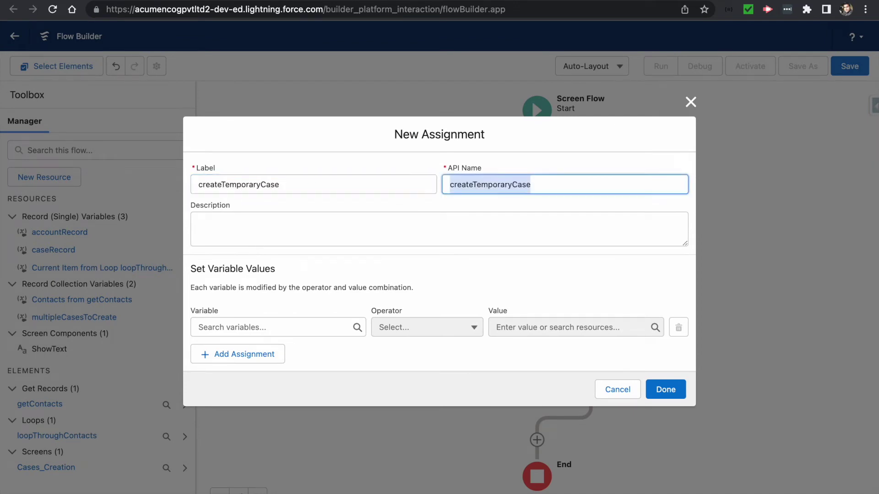
Step: Assign caseRecord > Subject a value from the current item of loopThroughContacts, using the Equals operator
{"action": "left_click", "coordinate": [222, 328]}
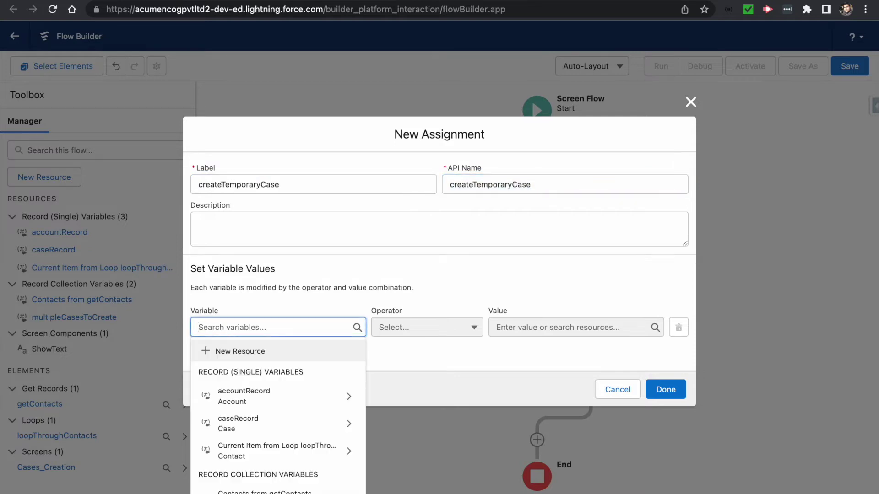
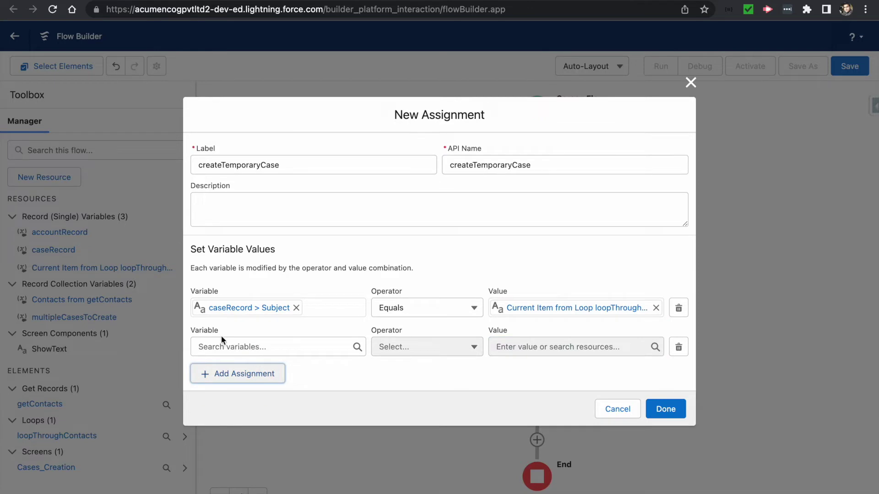
Step: Assign caseRecord > Account ID in the second row to equal the AccountId of the current item from loopThroughContacts
{"action": "left_click", "coordinate": [224, 344]}
{"action": "type", "text": "caseRecord"}
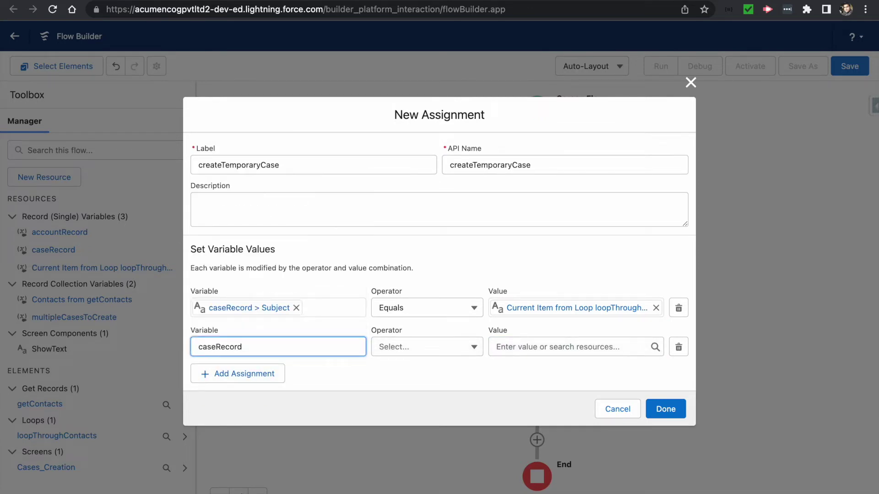
{"action": "type", "text": ".d"}
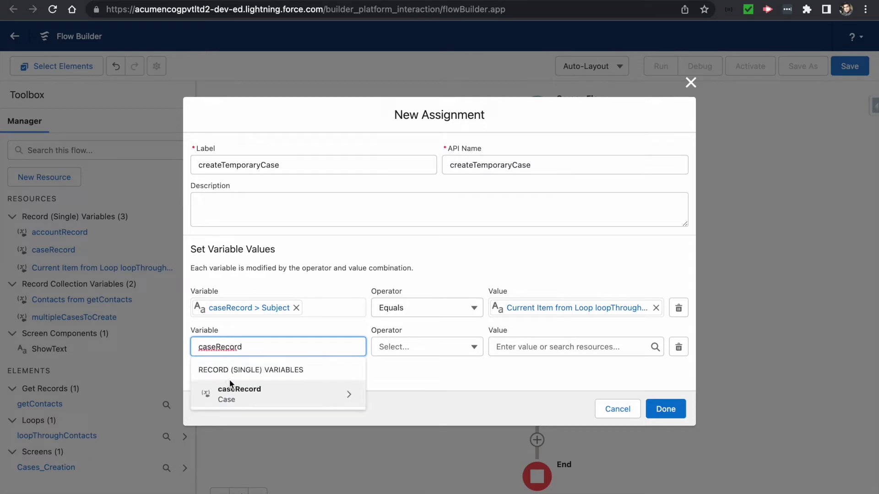
{"action": "left_click", "coordinate": [238, 399]}
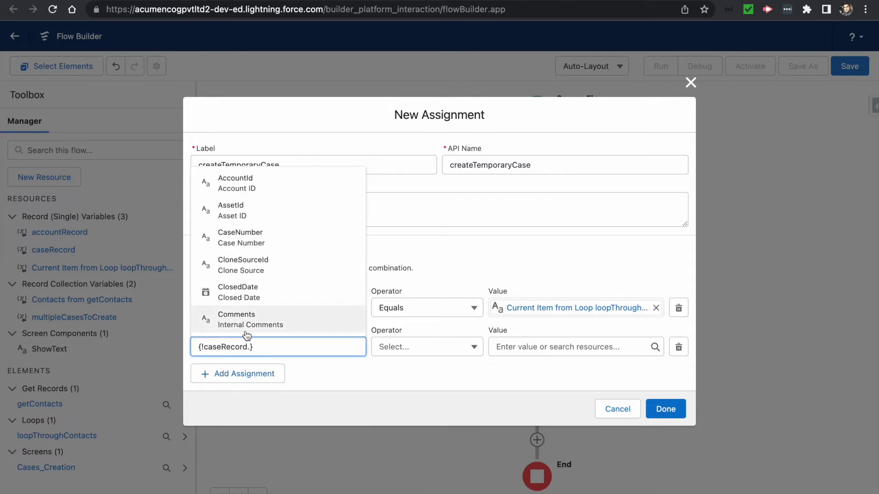
{"action": "left_click", "coordinate": [234, 192]}
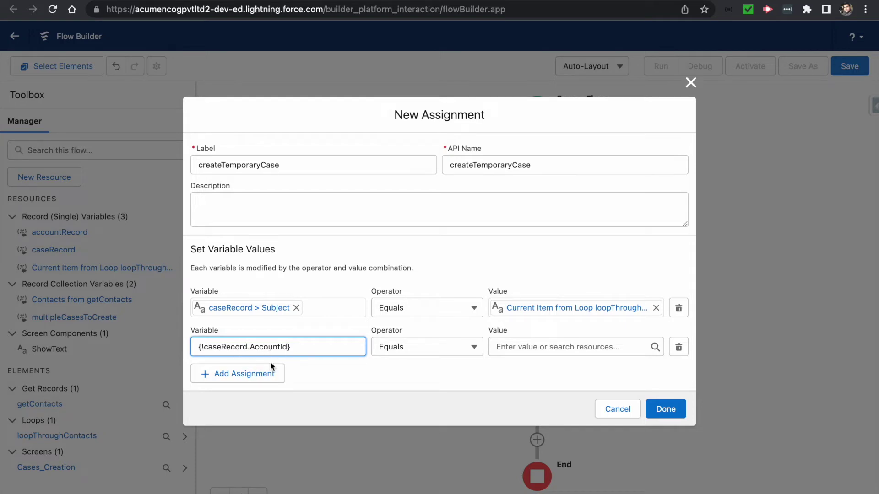
{"action": "left_click", "coordinate": [513, 347]}
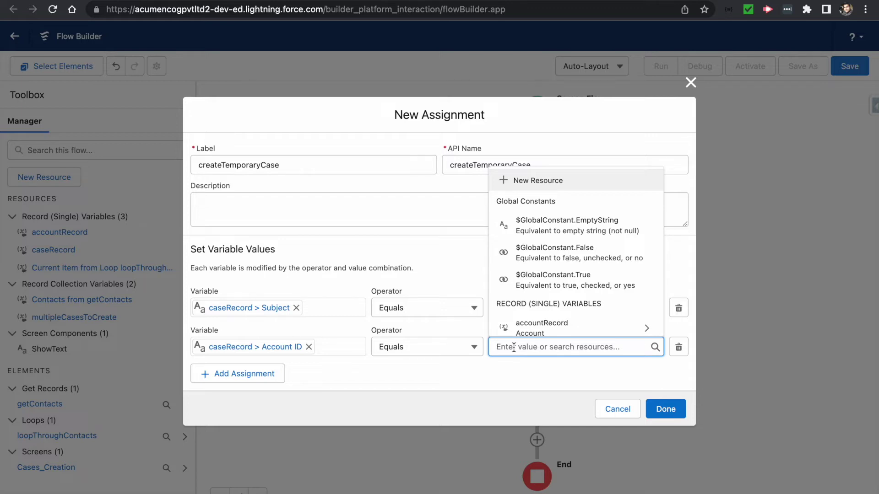
{"action": "type", "text": "cur"}
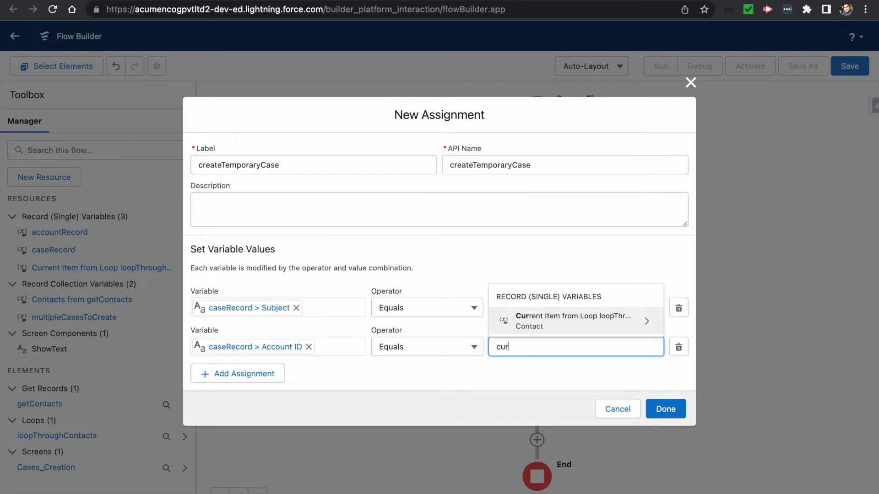
{"action": "left_click", "coordinate": [555, 328]}
{"action": "type", "text": "accon"}
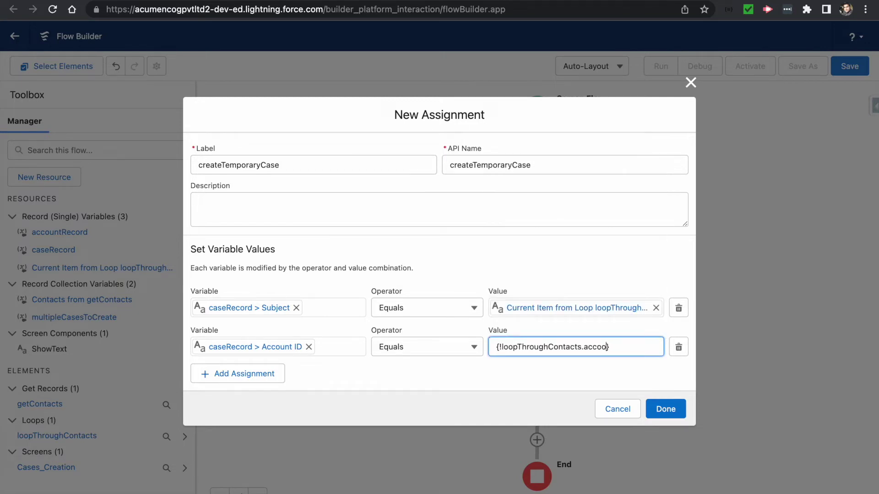
{"action": "type", "text": "unt"}
{"action": "left_click", "coordinate": [525, 395]}
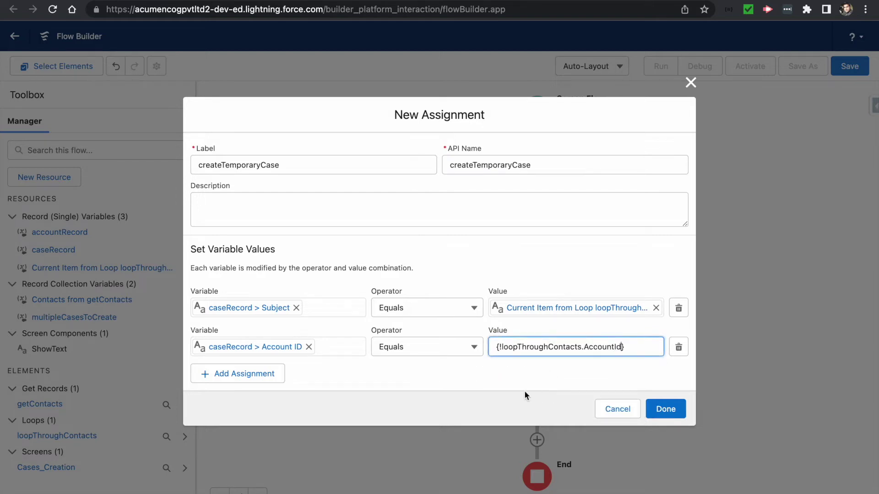
Step: Add a third assignment row with caseRecord > Contact ID as its variable
{"action": "left_click", "coordinate": [253, 373]}
{"action": "left_click", "coordinate": [207, 366]}
{"action": "type", "text": "case"}
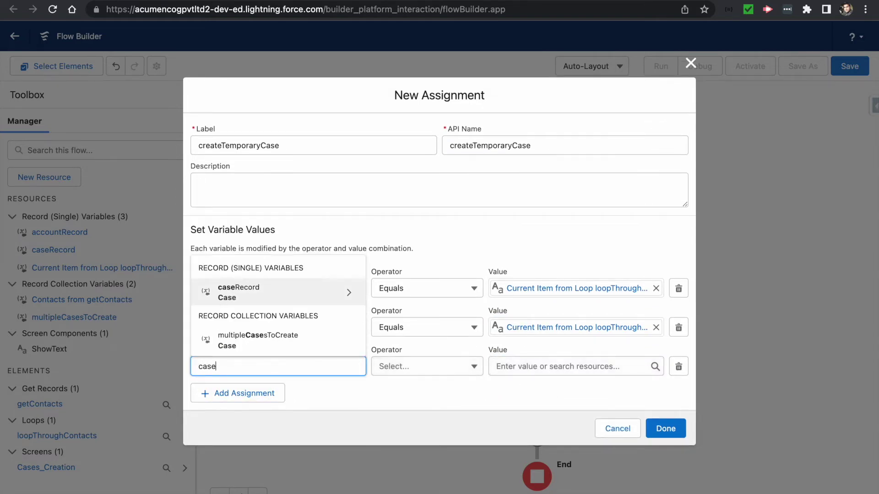
{"action": "type", "text": "Record"}
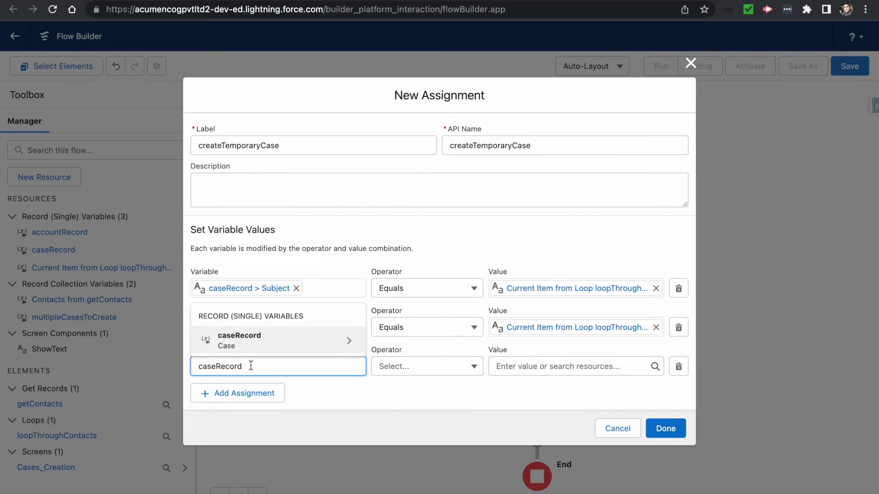
{"action": "left_click", "coordinate": [267, 346]}
{"action": "type", "text": "contact"}
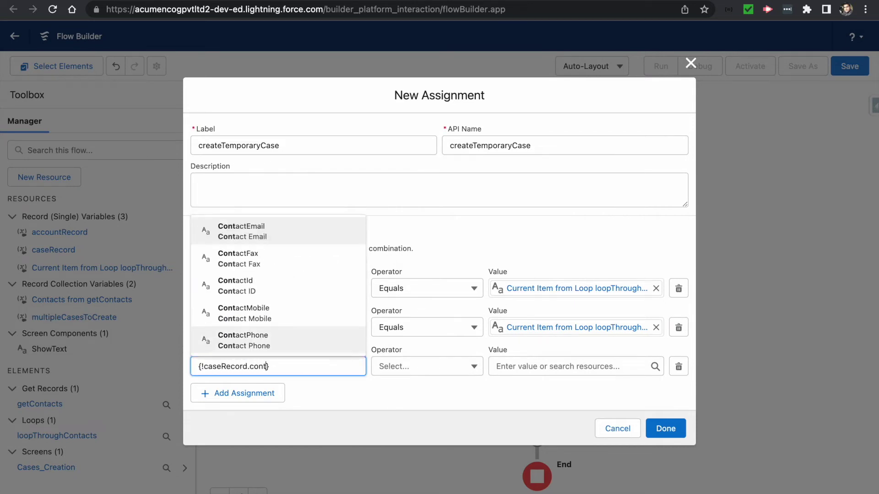
{"action": "left_click", "coordinate": [229, 289]}
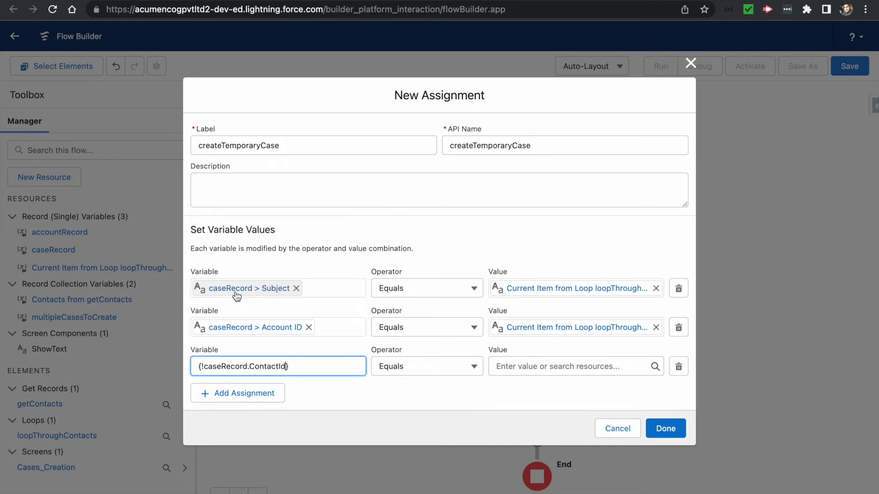
Step: Set the Contact ID row's value to the Id of the current item from loopThroughContacts and save the assignment
{"action": "left_click", "coordinate": [513, 368]}
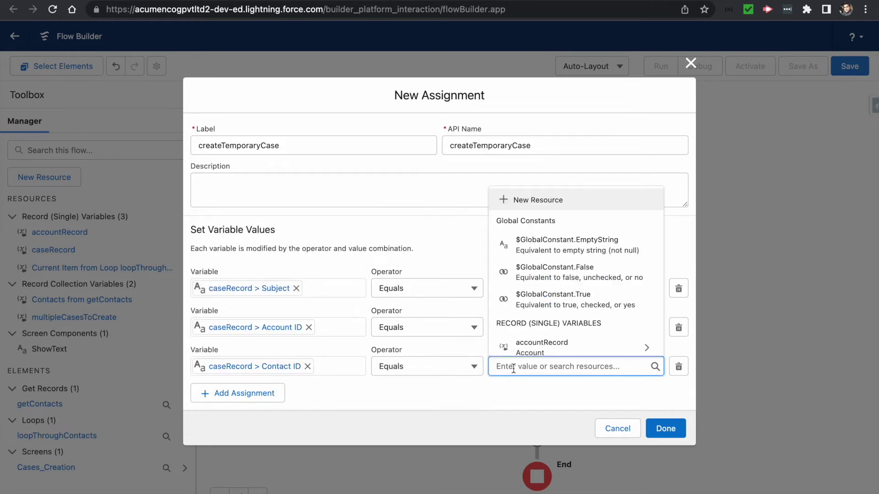
{"action": "type", "text": "curr"}
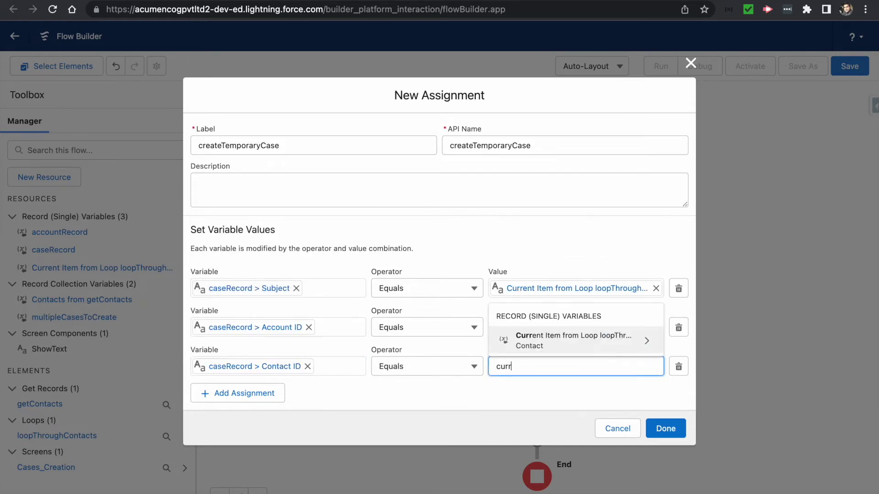
{"action": "left_click", "coordinate": [564, 338]}
{"action": "type", "text": "Id"}
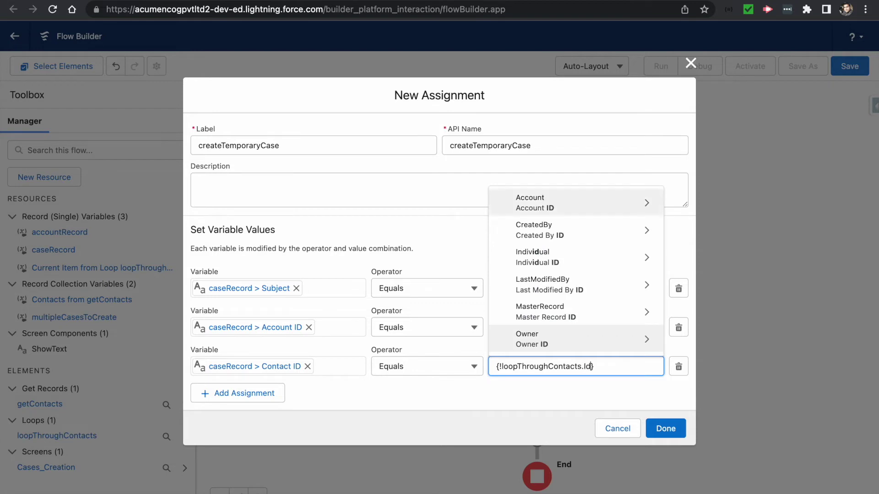
{"action": "scroll", "coordinate": [544, 333], "scroll_direction": "down", "scroll_amount": 5}
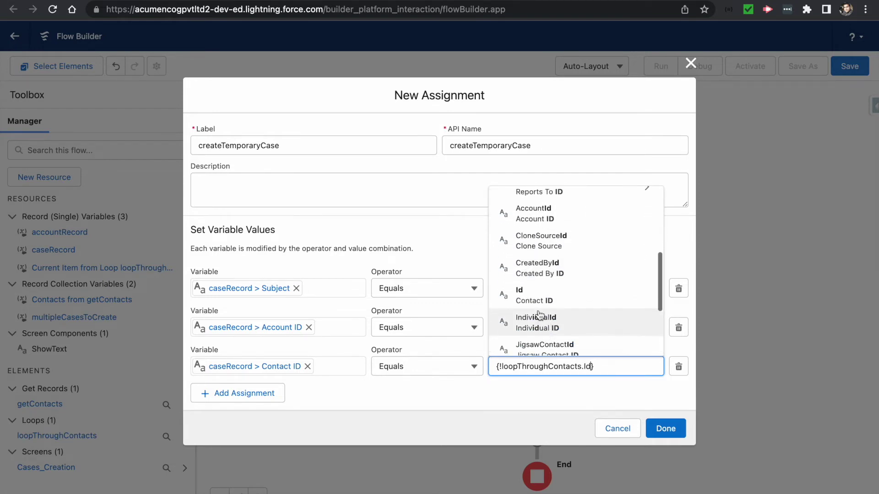
{"action": "left_click", "coordinate": [539, 315]}
{"action": "left_click", "coordinate": [458, 410]}
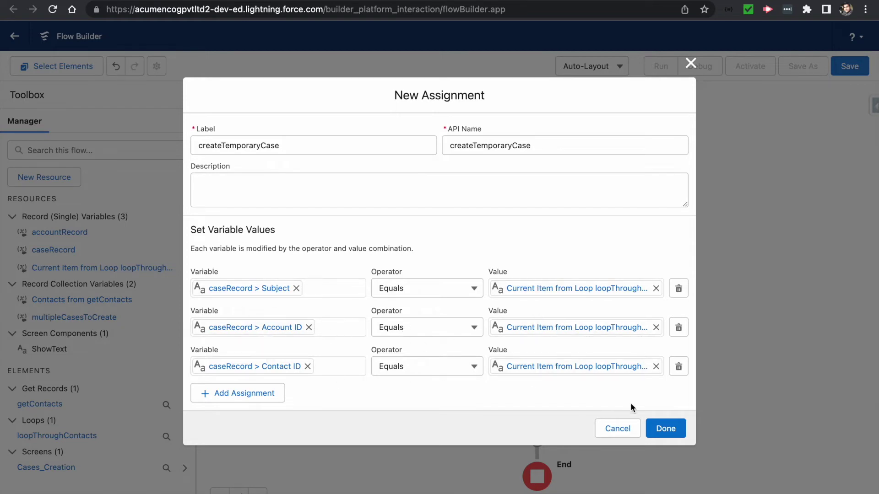
{"action": "left_click", "coordinate": [665, 429]}
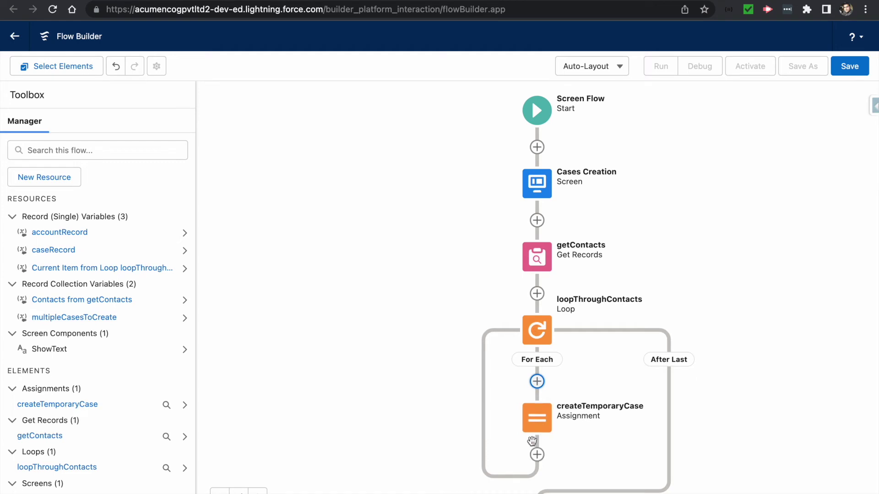
Step: Add an Assignment element labelled "Add Case to the cases Collection" after createTemporaryCase inside the loop
{"action": "left_click", "coordinate": [538, 456]}
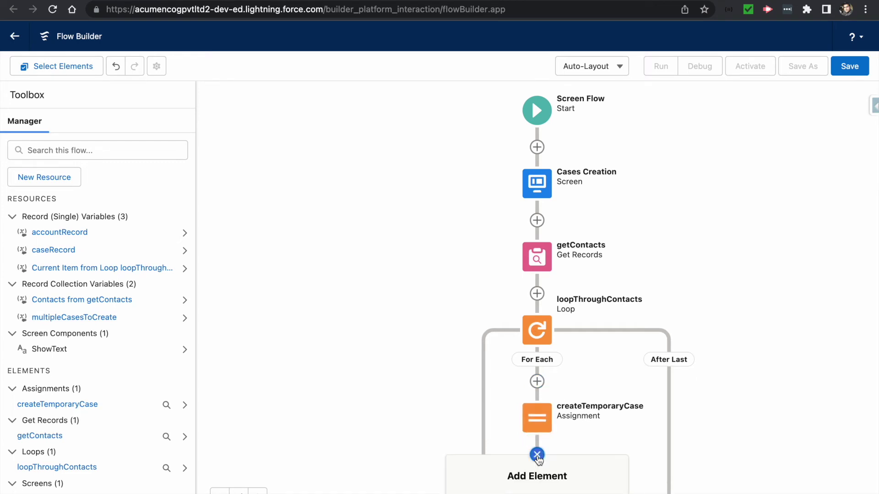
{"action": "left_click_drag", "start_coordinate": [433, 374], "coordinate": [433, 161]}
{"action": "left_click", "coordinate": [538, 242]}
{"action": "scroll", "coordinate": [534, 422], "scroll_direction": "down", "scroll_amount": 2}
{"action": "scroll", "coordinate": [534, 423], "scroll_direction": "down", "scroll_amount": 1}
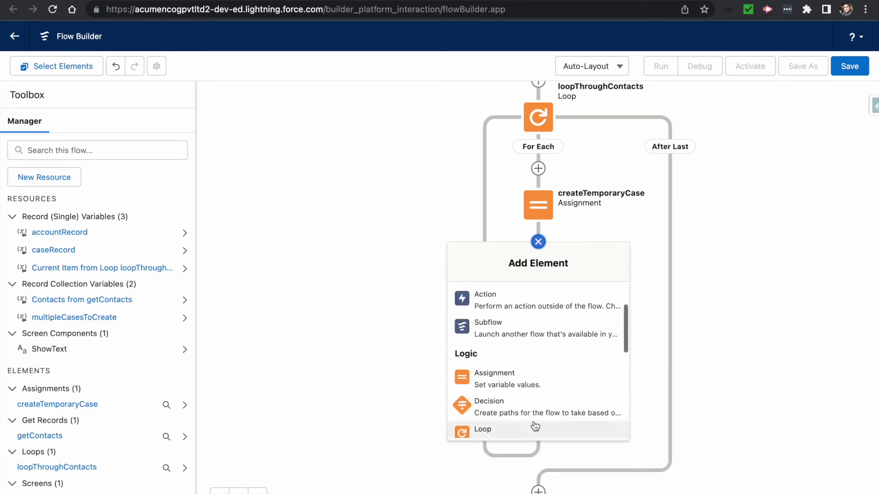
{"action": "left_click", "coordinate": [506, 383]}
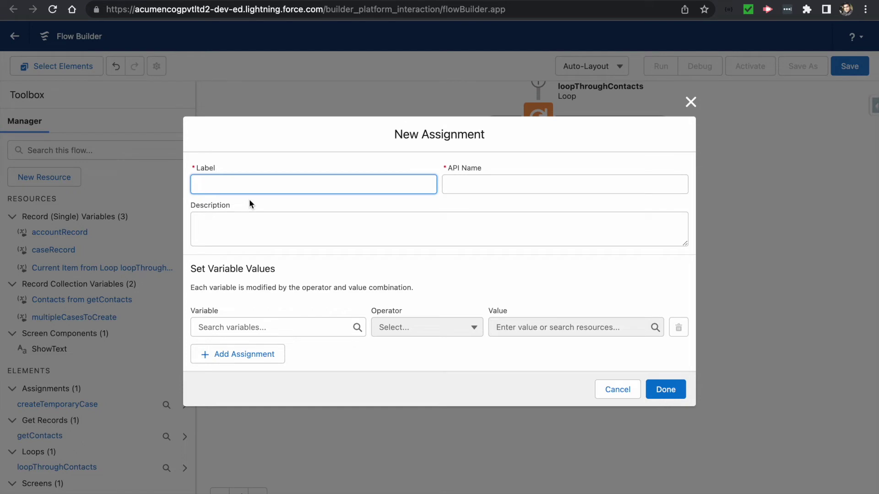
{"action": "type", "text": "Add Cases"}
{"action": "type", "text": " to the"}
{"action": "type", "text": "to the case"}
{"action": "type", "text": "s Collection"}
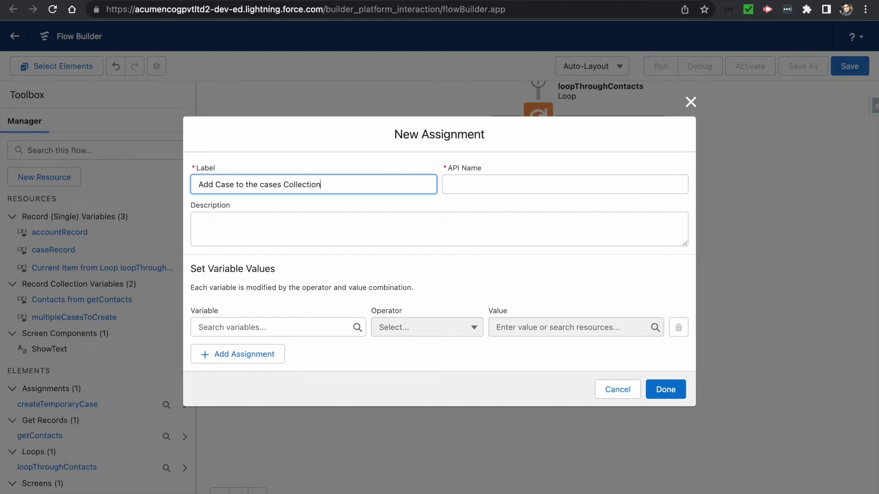
{"action": "left_click", "coordinate": [267, 225]}
Step: Assign caseRecord to multipleCasesToCreate with the Add operator and save the assignment element
{"action": "left_click", "coordinate": [255, 328]}
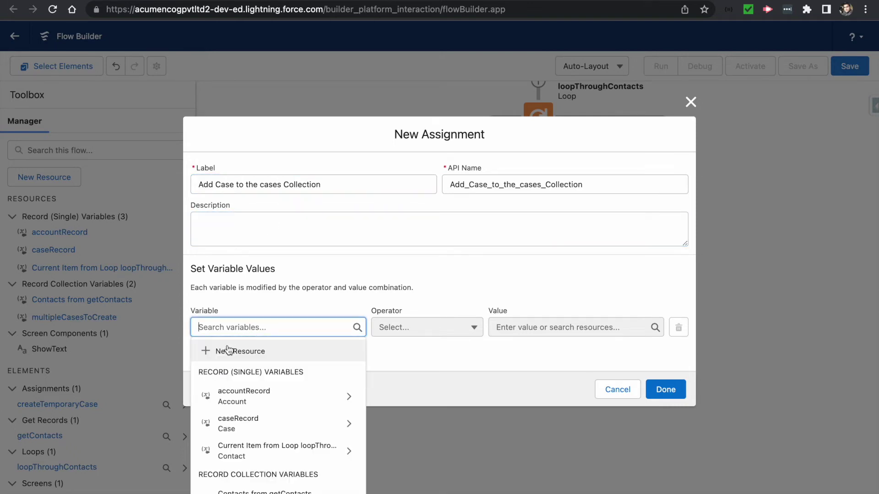
{"action": "scroll", "coordinate": [247, 457], "scroll_direction": "down", "scroll_amount": 3}
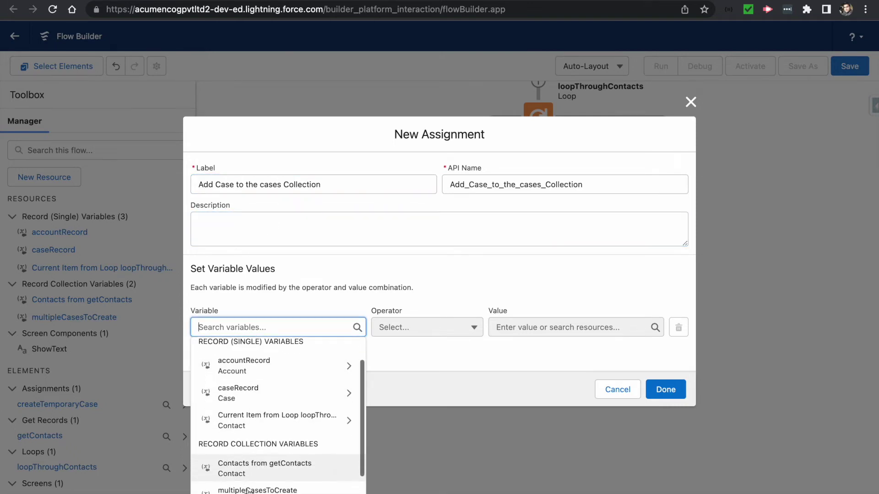
{"action": "left_click", "coordinate": [249, 451]}
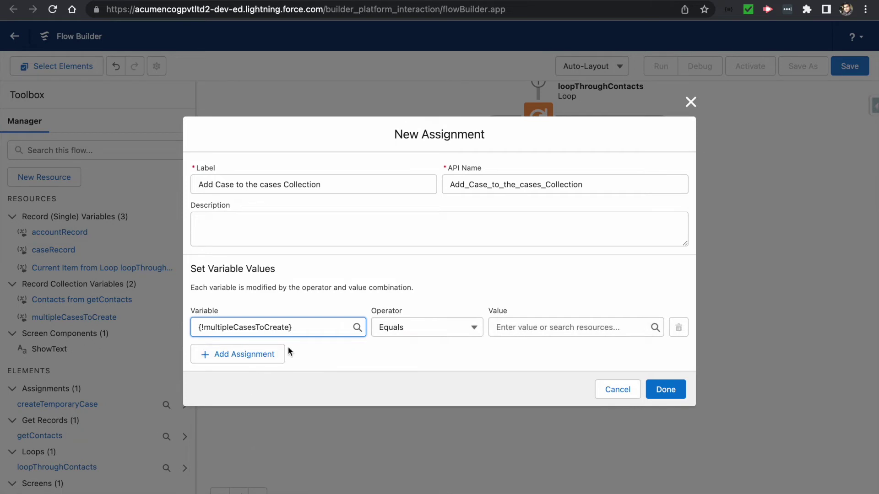
{"action": "left_click", "coordinate": [396, 329]}
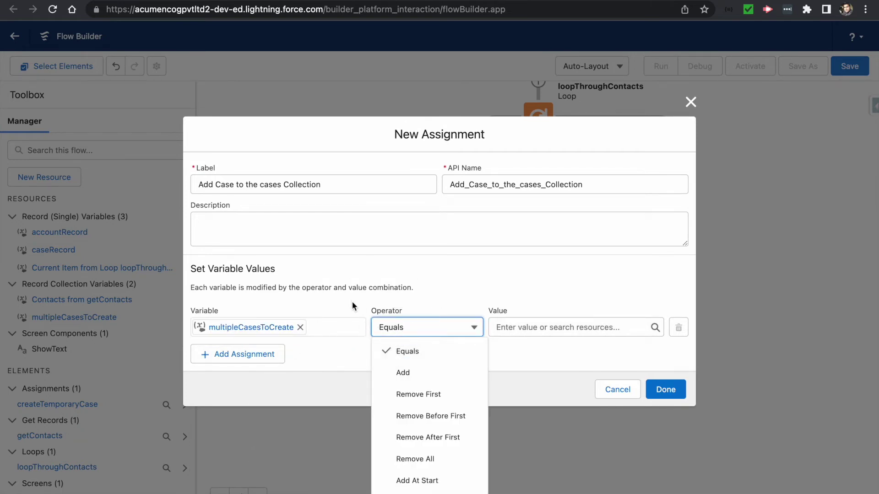
{"action": "left_click", "coordinate": [406, 374]}
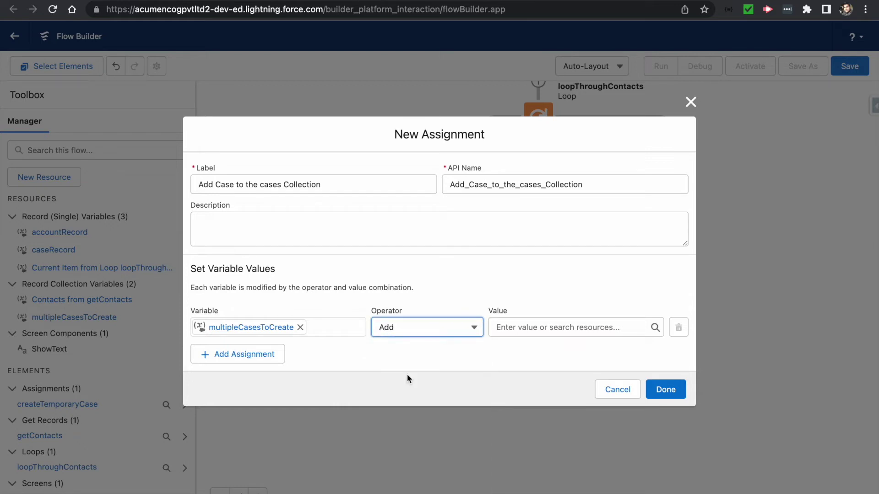
{"action": "left_click", "coordinate": [515, 330]}
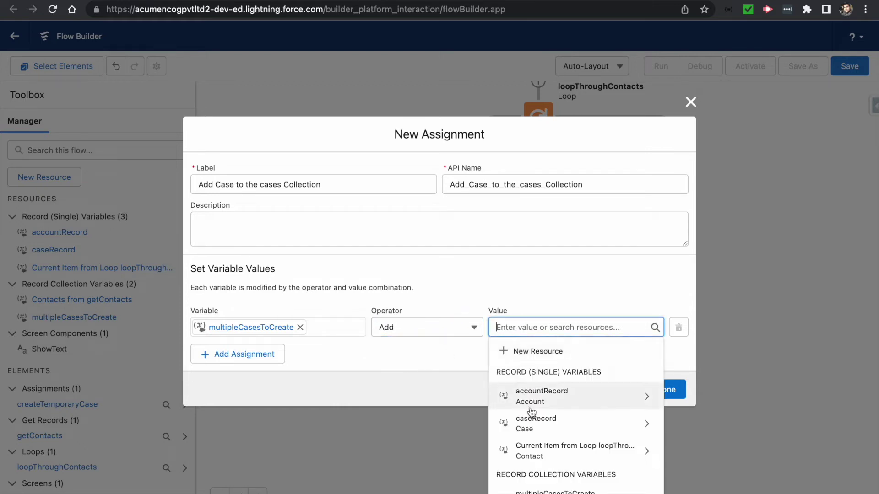
{"action": "left_click", "coordinate": [541, 430]}
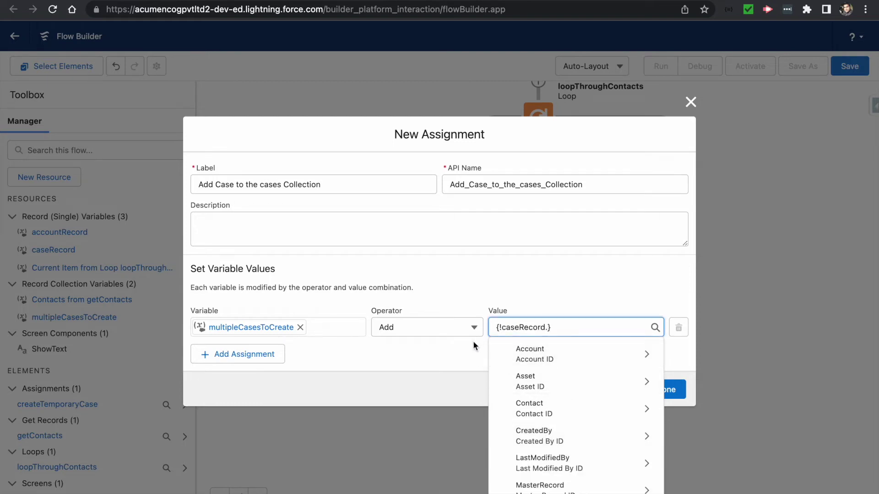
{"action": "key", "text": "BackSpace"}
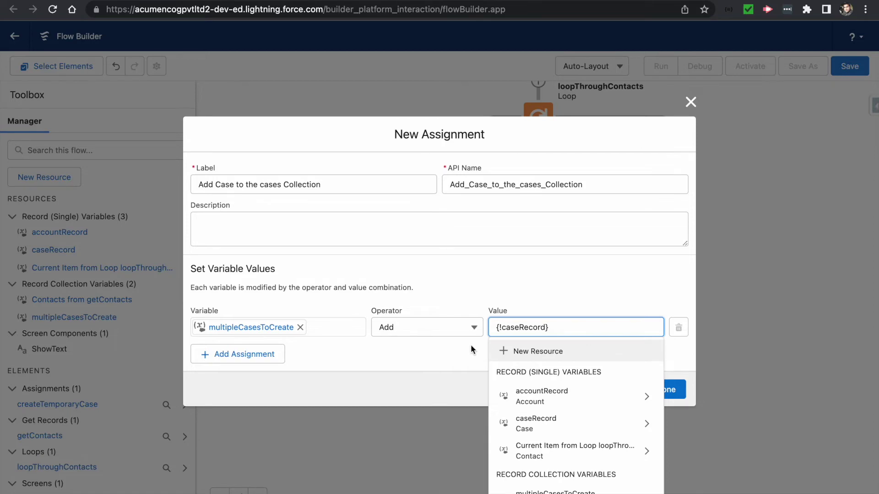
{"action": "left_click", "coordinate": [469, 344]}
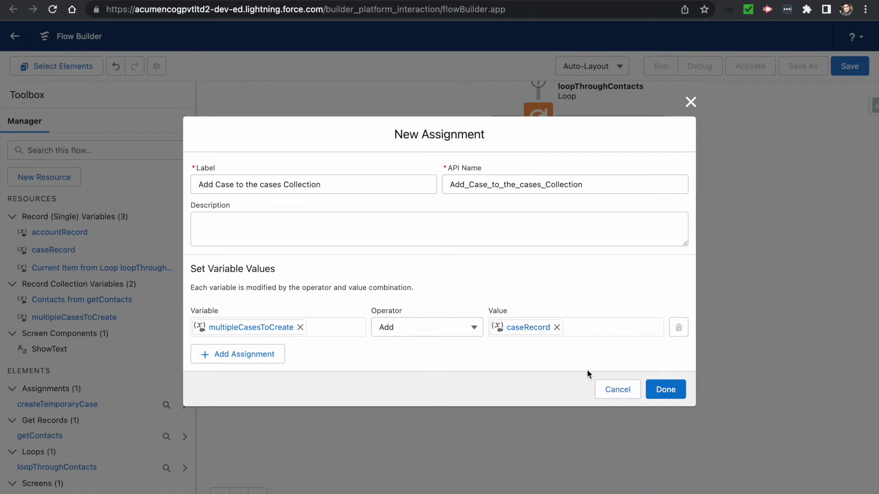
{"action": "left_click", "coordinate": [658, 389]}
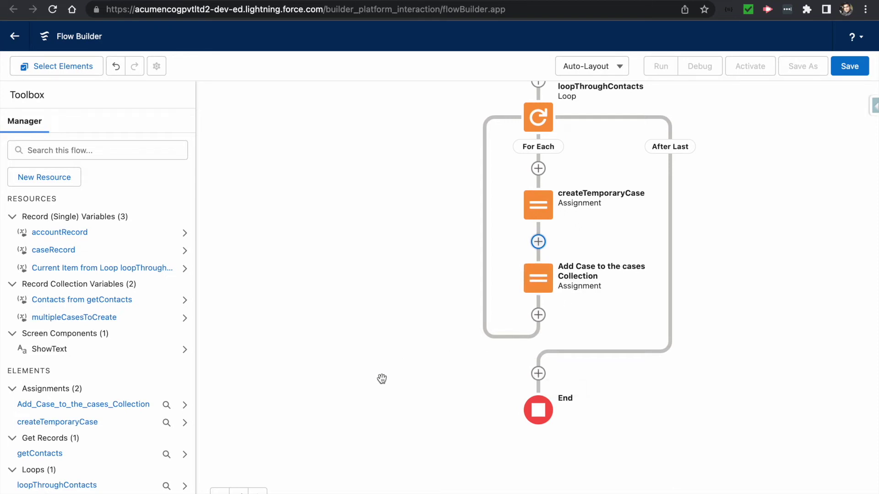
Step: Add a Decision element labelled DoesCasesCollectionExists on the path after the loopThroughContacts loop
{"action": "left_click", "coordinate": [538, 374]}
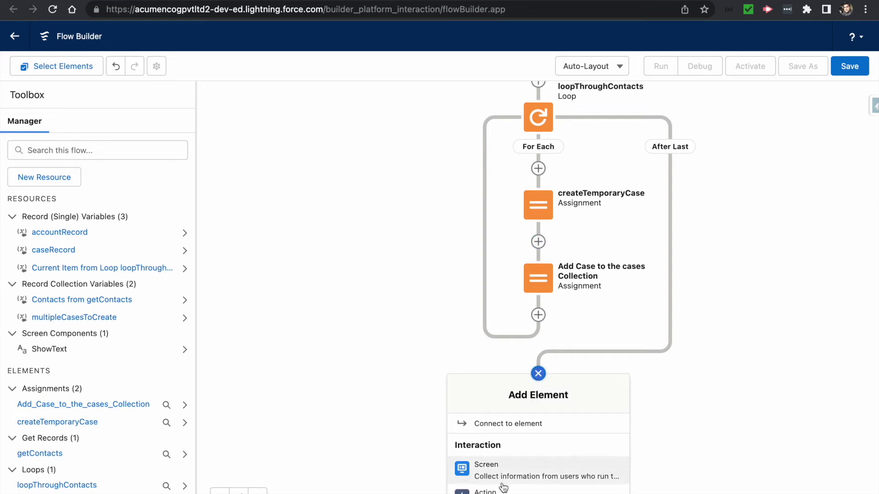
{"action": "scroll", "coordinate": [503, 490], "scroll_direction": "down", "scroll_amount": 3}
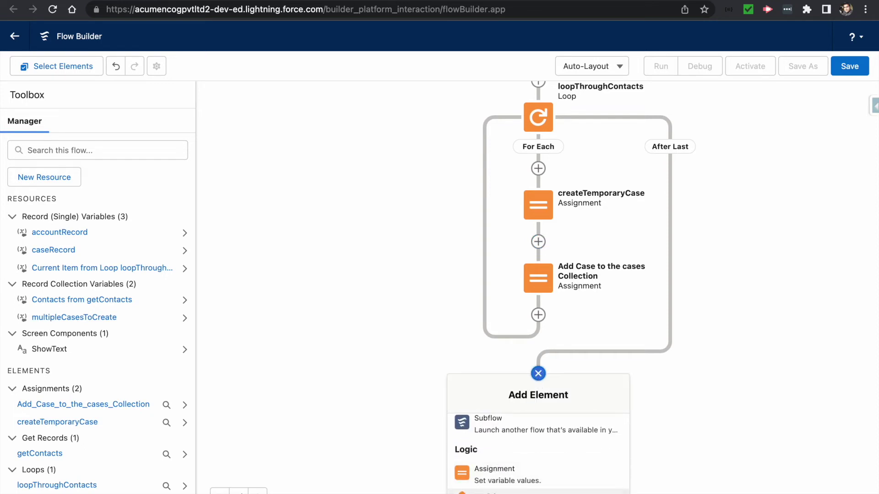
{"action": "left_click", "coordinate": [485, 492]}
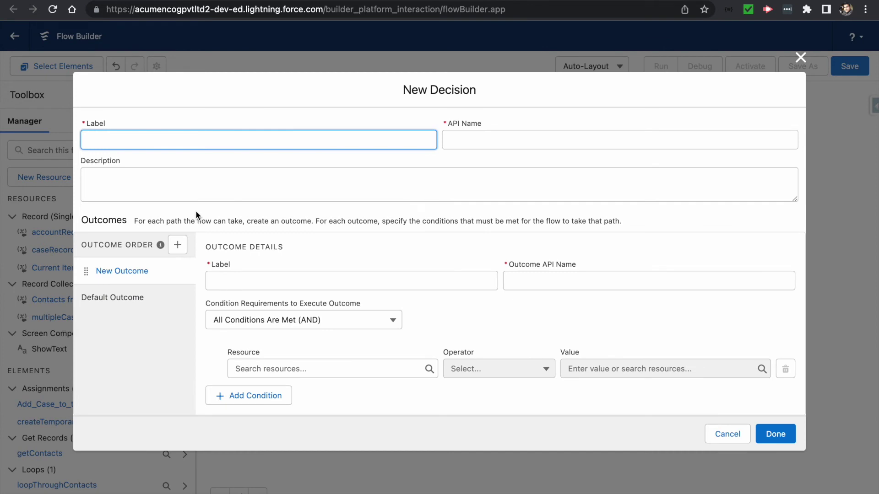
{"action": "type", "text": "Does "}
{"action": "type", "text": "asessColection"}
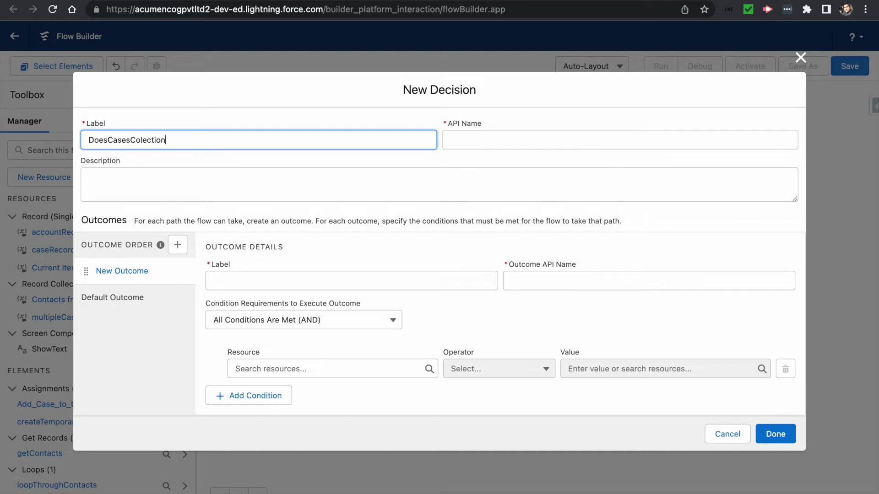
{"action": "key", "text": "BackSpace"}
{"action": "key", "text": "BackSpace"}
{"action": "key", "text": "BackSpace"}
{"action": "key", "text": "BackSpace"}
{"action": "key", "text": "BackSpace"}
{"action": "key", "text": "BackSpace"}
{"action": "type", "text": "lectionExists"}
{"action": "left_click", "coordinate": [244, 241]}
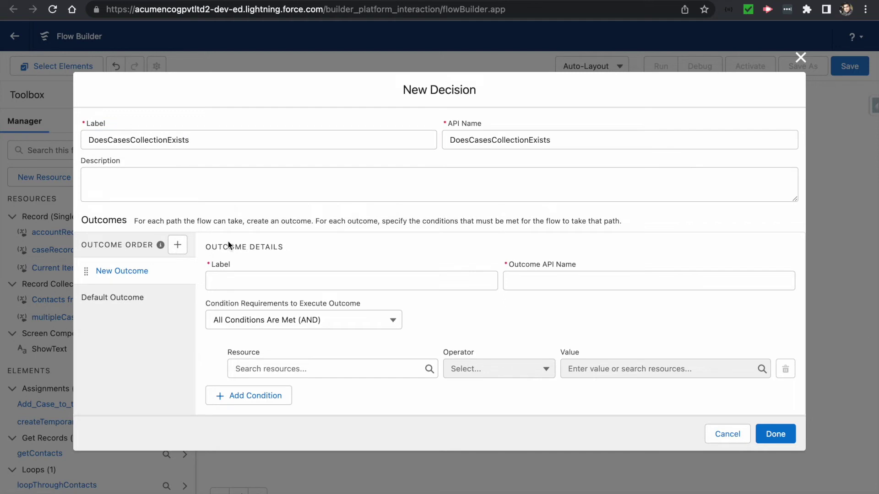
Step: Label the decision's new outcome "Cases are present" with the API name Cases_are_present
{"action": "left_click", "coordinate": [244, 281]}
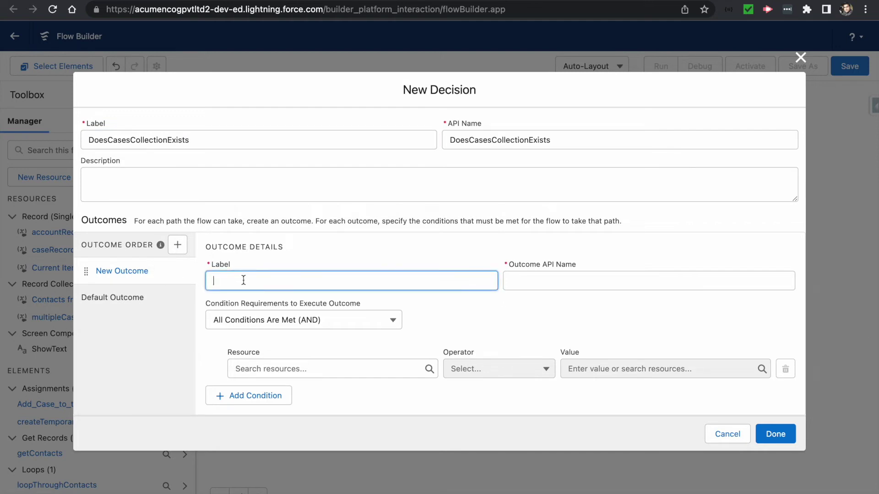
{"action": "type", "text": "Cases are prsenesent"}
{"action": "key", "text": "Tab"}
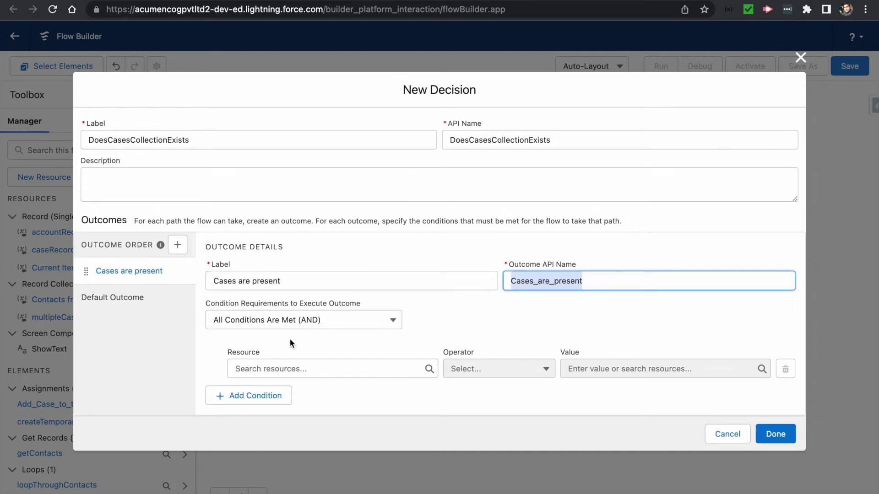
Step: Set the outcome's condition to multipleCasesToCreate Is Null $GlobalConstant.False and save the decision
{"action": "left_click", "coordinate": [301, 371]}
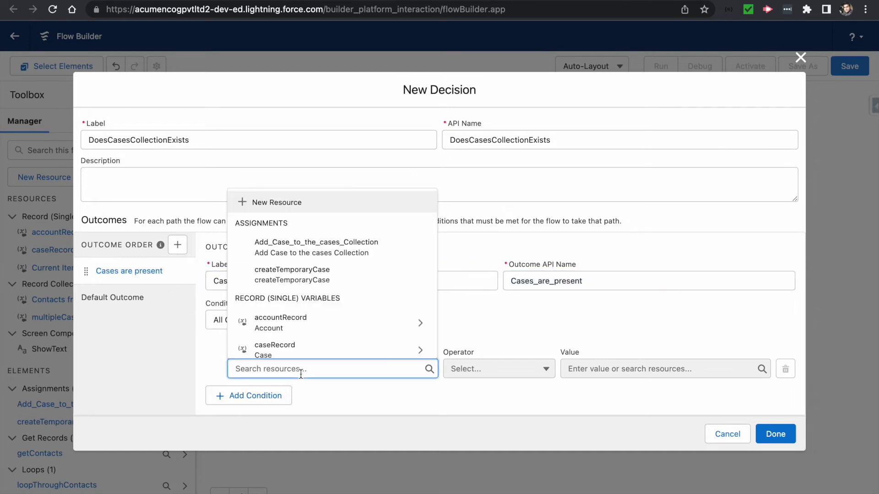
{"action": "type", "text": "case"}
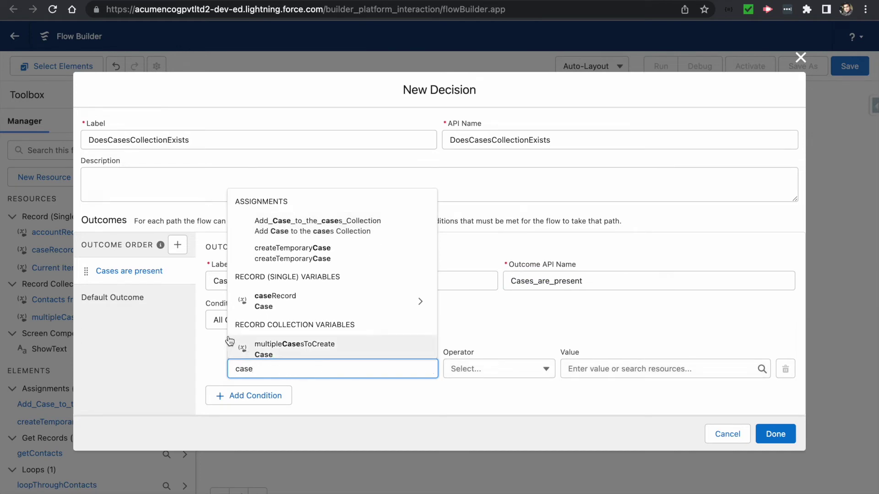
{"action": "left_click", "coordinate": [275, 344]}
{"action": "left_click", "coordinate": [465, 368]}
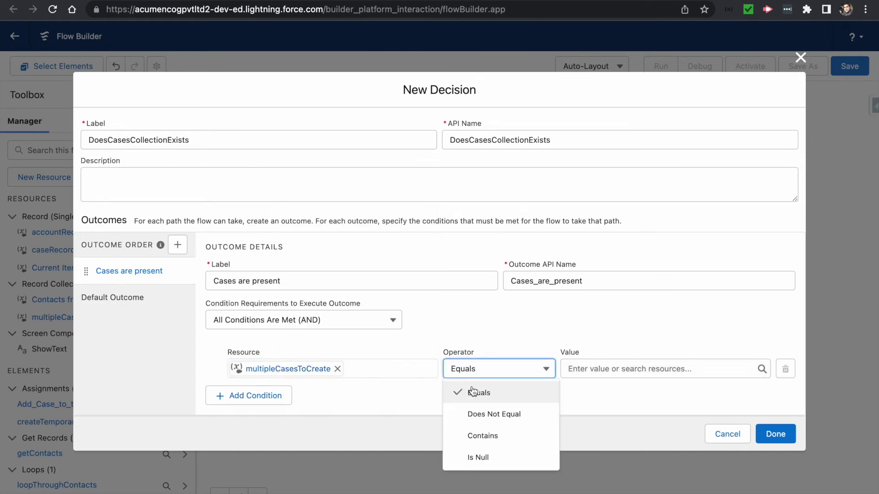
{"action": "left_click", "coordinate": [479, 457]}
{"action": "left_click", "coordinate": [601, 368]}
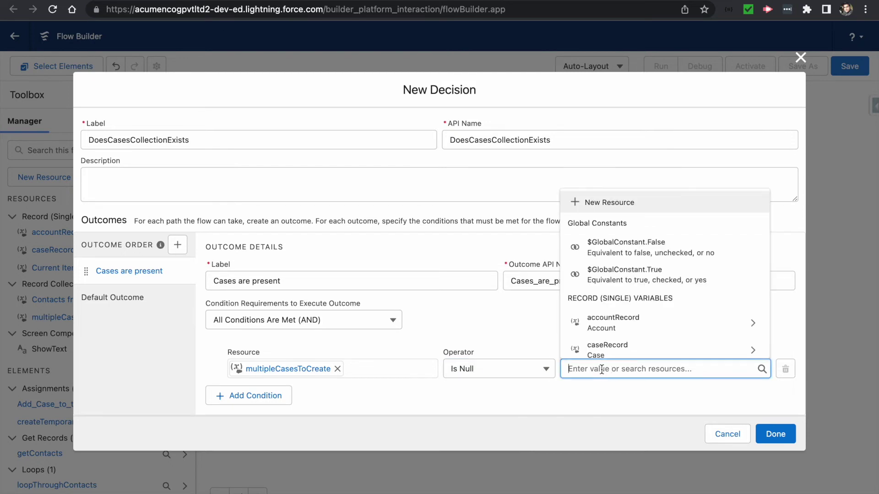
{"action": "type", "text": "false"}
{"action": "left_click", "coordinate": [595, 341]}
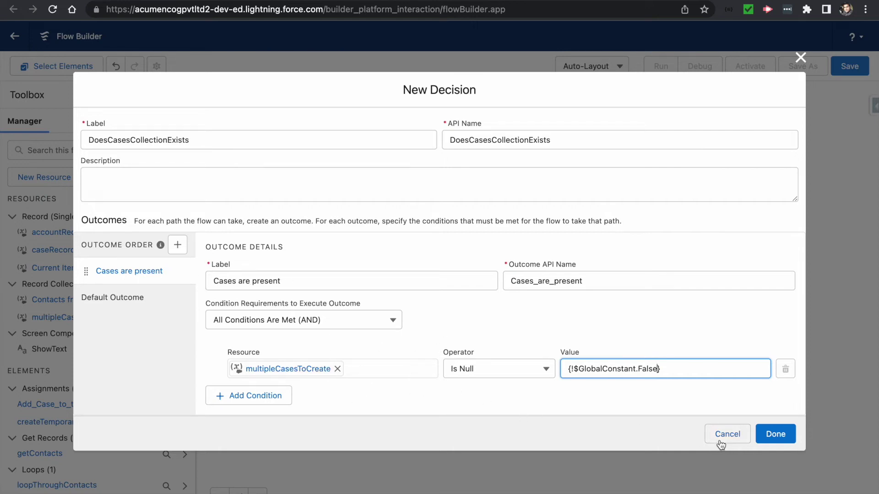
{"action": "left_click", "coordinate": [775, 434]}
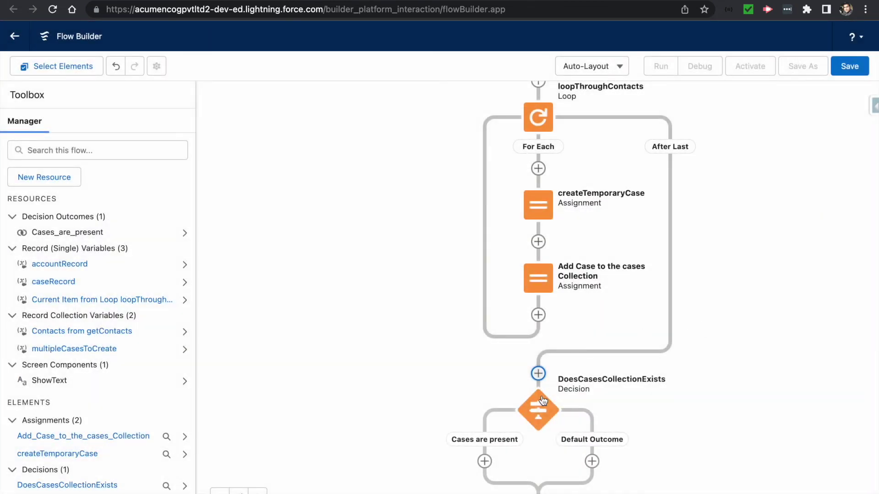
Step: Add a Create Records element labelled createCases on the "Cases are present" path of the decision
{"action": "left_click_drag", "start_coordinate": [408, 389], "coordinate": [413, 220]}
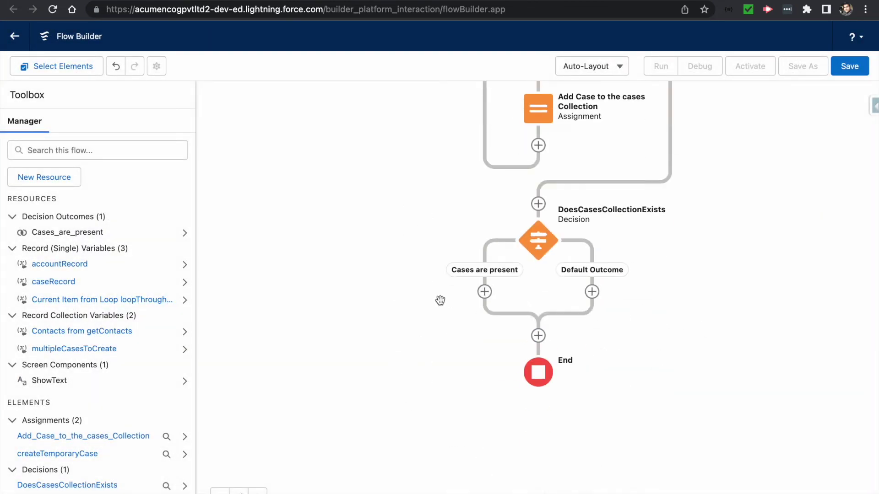
{"action": "left_click", "coordinate": [484, 293]}
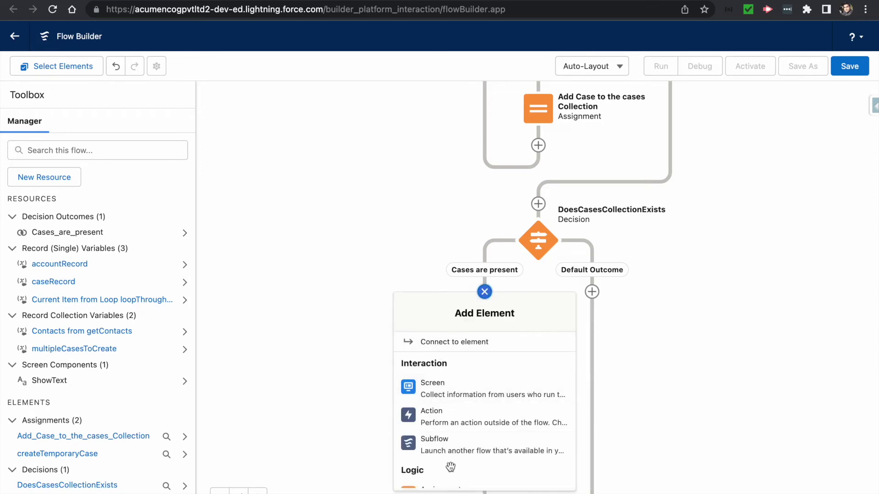
{"action": "scroll", "coordinate": [448, 465], "scroll_direction": "down", "scroll_amount": 2}
{"action": "scroll", "coordinate": [450, 466], "scroll_direction": "down", "scroll_amount": 3}
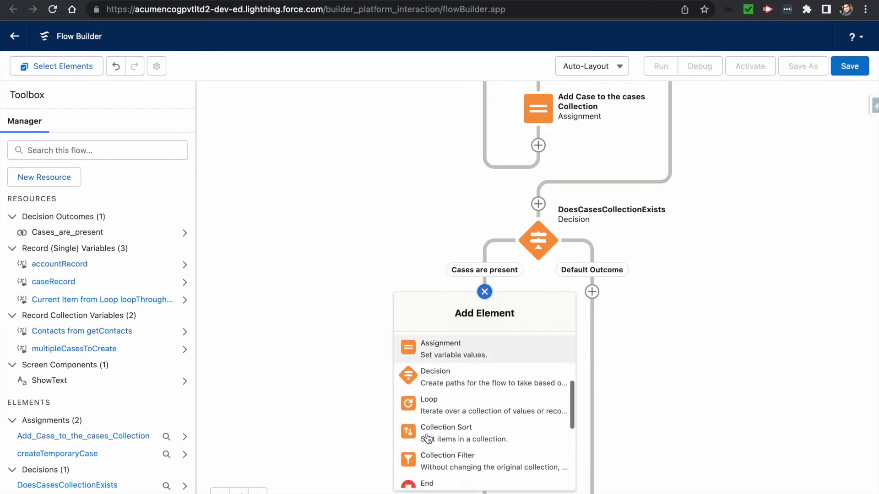
{"action": "scroll", "coordinate": [428, 438], "scroll_direction": "down", "scroll_amount": 2}
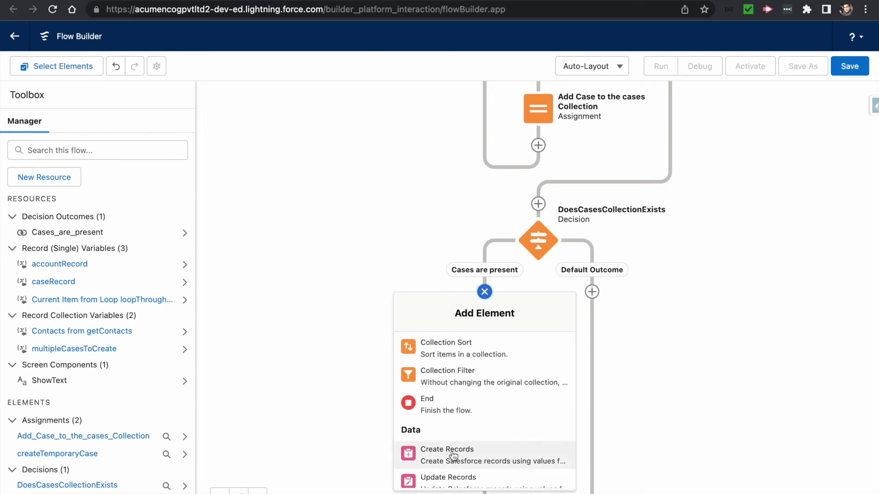
{"action": "scroll", "coordinate": [446, 456], "scroll_direction": "down", "scroll_amount": 1}
{"action": "left_click", "coordinate": [447, 420]}
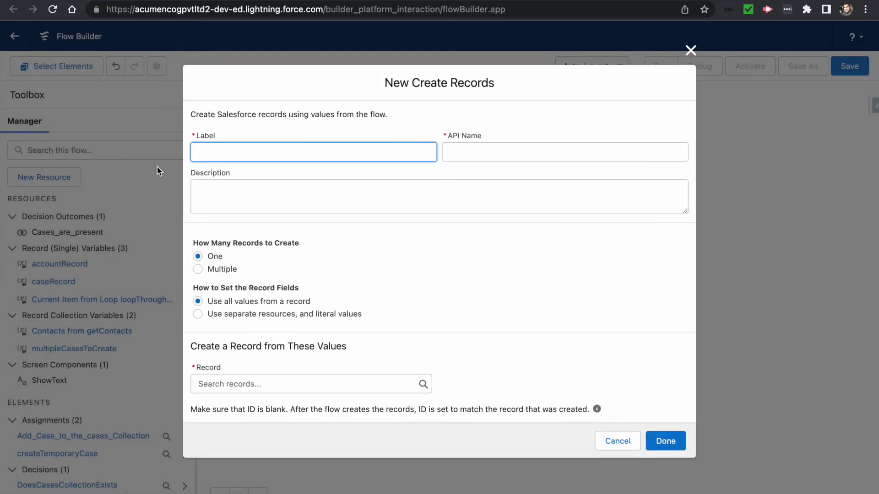
{"action": "type", "text": "createCases"}
{"action": "key", "text": "Tab"}
{"action": "left_click", "coordinate": [217, 192]}
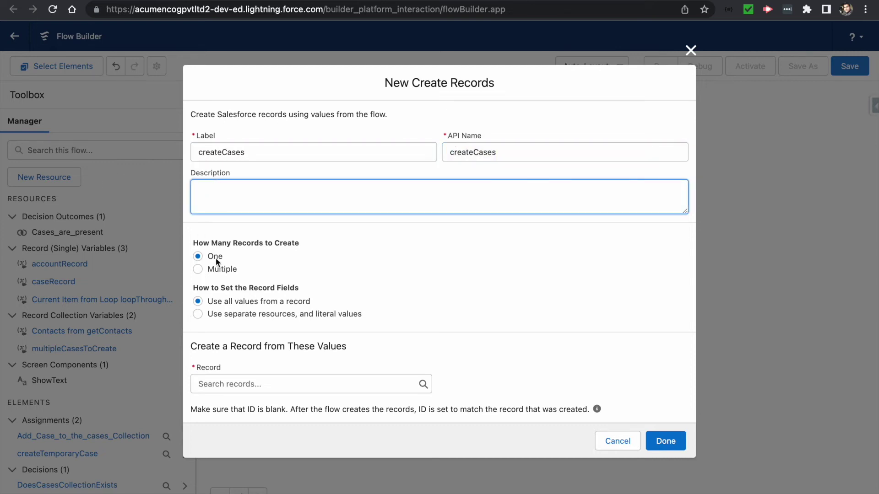
Step: Set createCases to create multiple records from the multipleCasesToCreate collection and save the element
{"action": "left_click", "coordinate": [204, 269]}
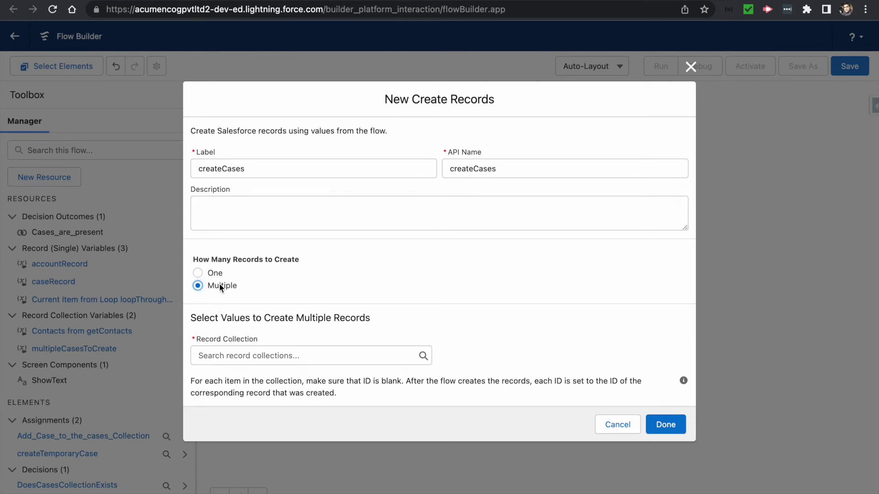
{"action": "left_click", "coordinate": [235, 356]}
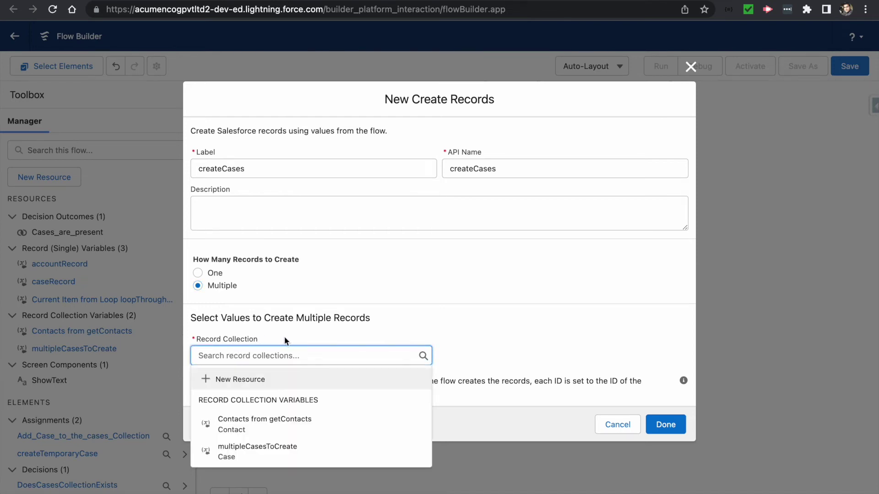
{"action": "left_click", "coordinate": [251, 454]}
{"action": "left_click", "coordinate": [503, 372]}
{"action": "left_click", "coordinate": [665, 424]}
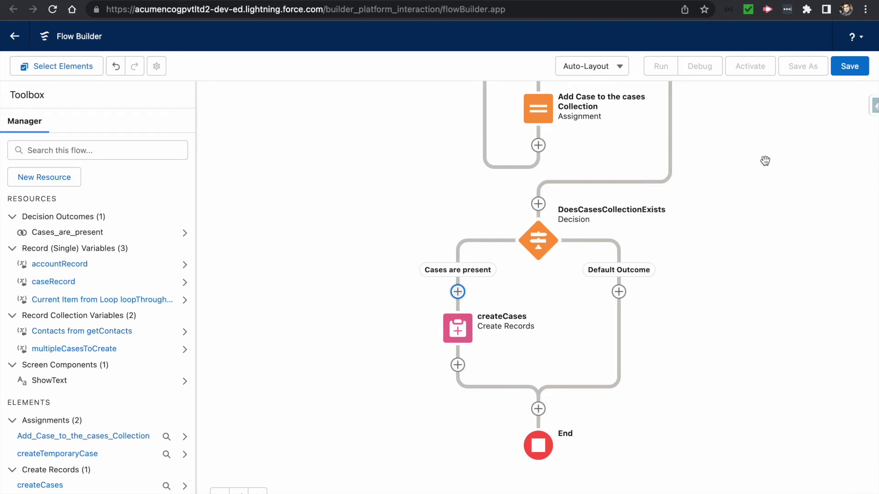
Step: Save the flow with the label and API name createMultipleCases
{"action": "left_click", "coordinate": [849, 67]}
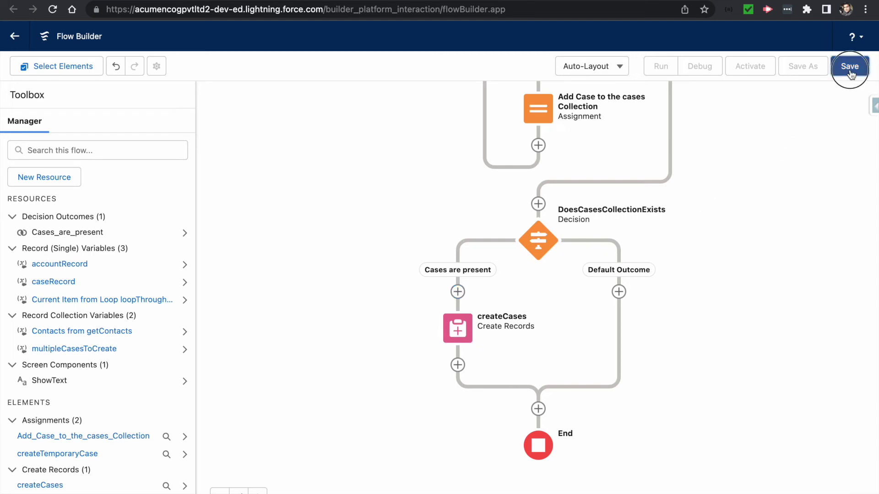
{"action": "left_click", "coordinate": [313, 234]}
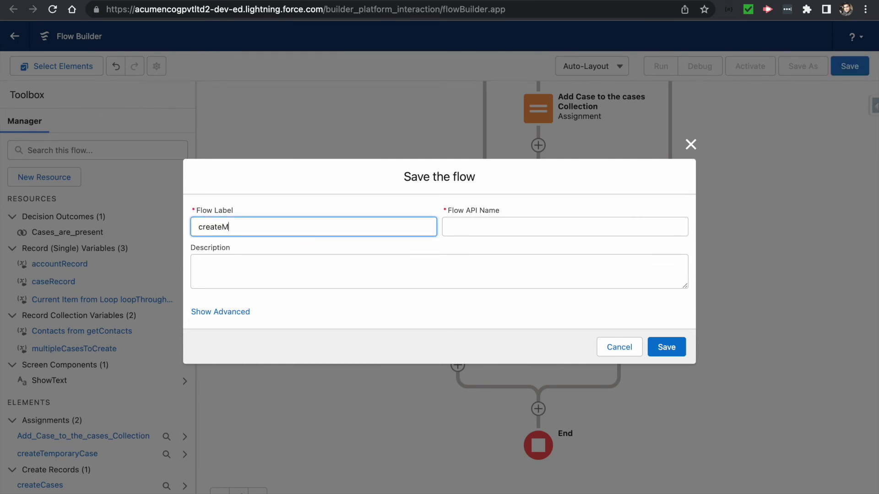
{"action": "type", "text": "createMultipleCases"}
{"action": "key", "text": "Tab"}
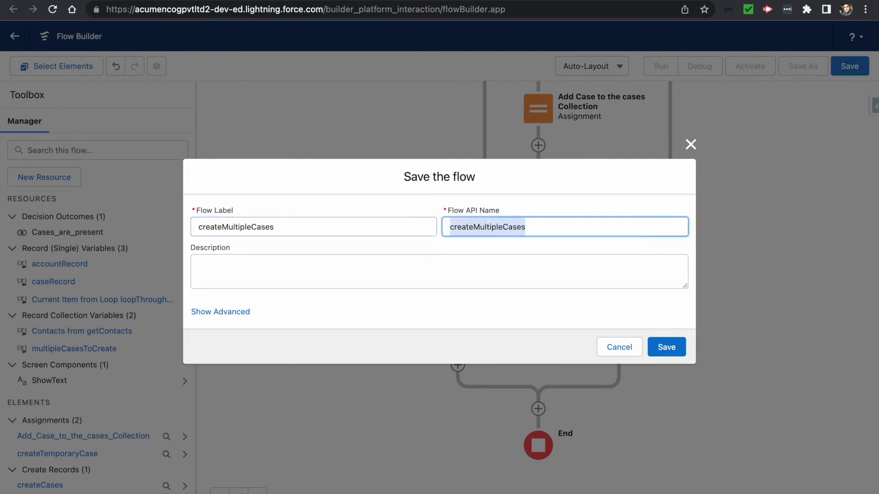
{"action": "left_click", "coordinate": [665, 346]}
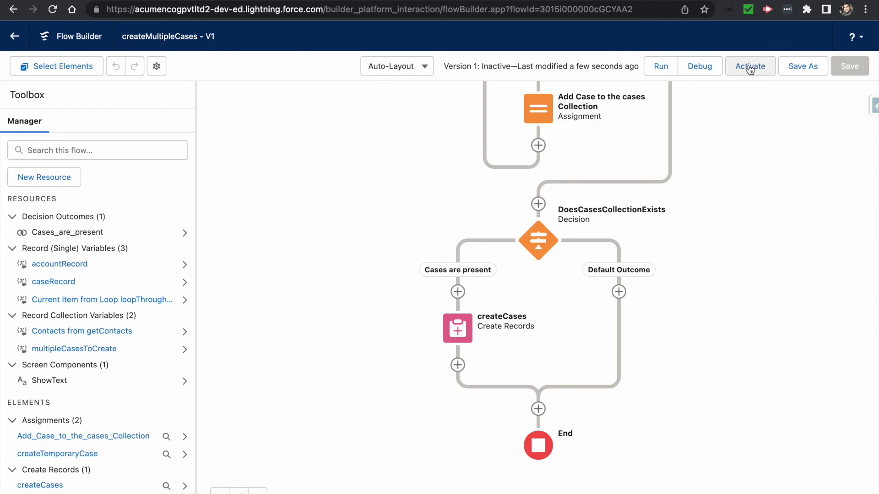
Step: Open a debug session for the flow and review the sunilCompany account's related contacts and cases
{"action": "left_click", "coordinate": [697, 68]}
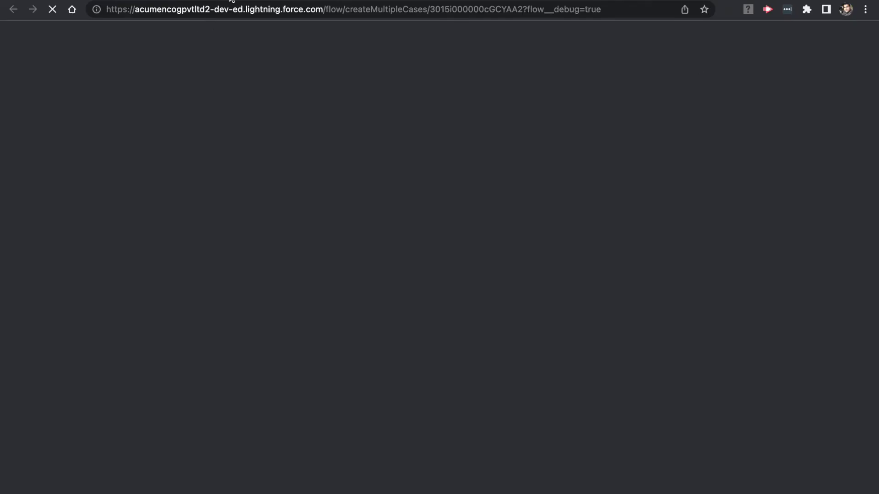
{"action": "left_click", "coordinate": [321, 3]}
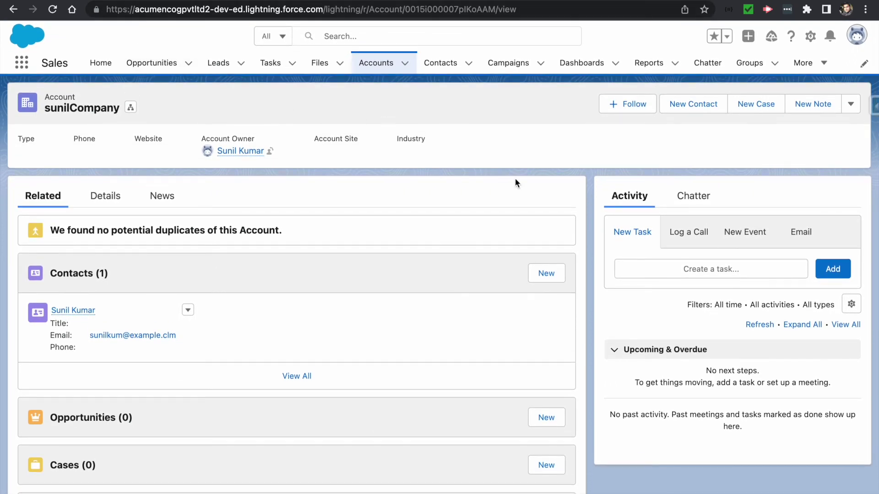
{"action": "left_click", "coordinate": [52, 10]}
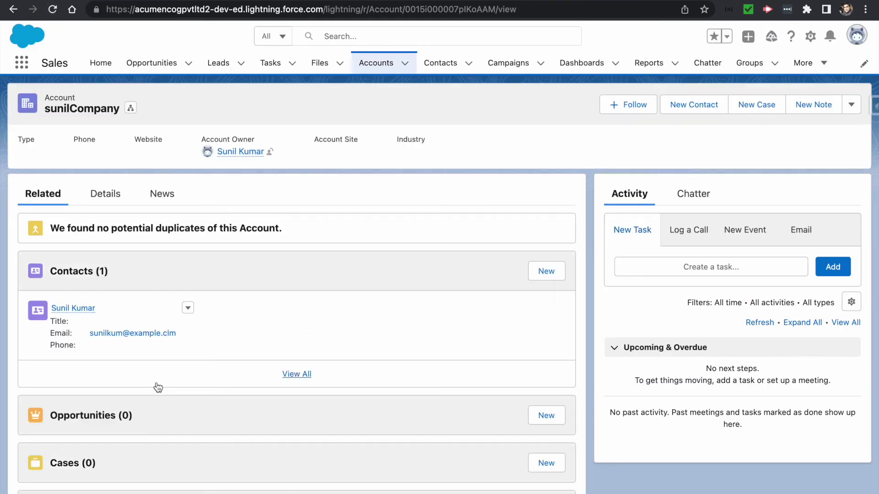
{"action": "scroll", "coordinate": [131, 443], "scroll_direction": "down", "scroll_amount": 3}
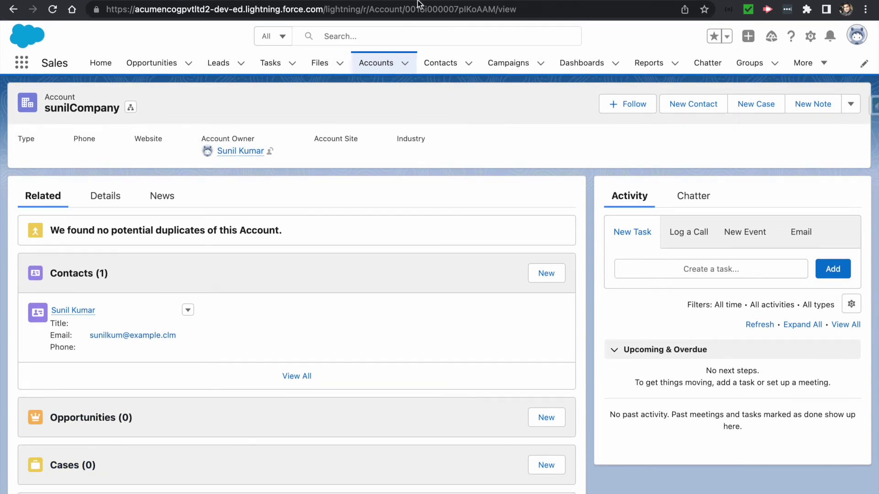
{"action": "double_click", "coordinate": [442, 10]}
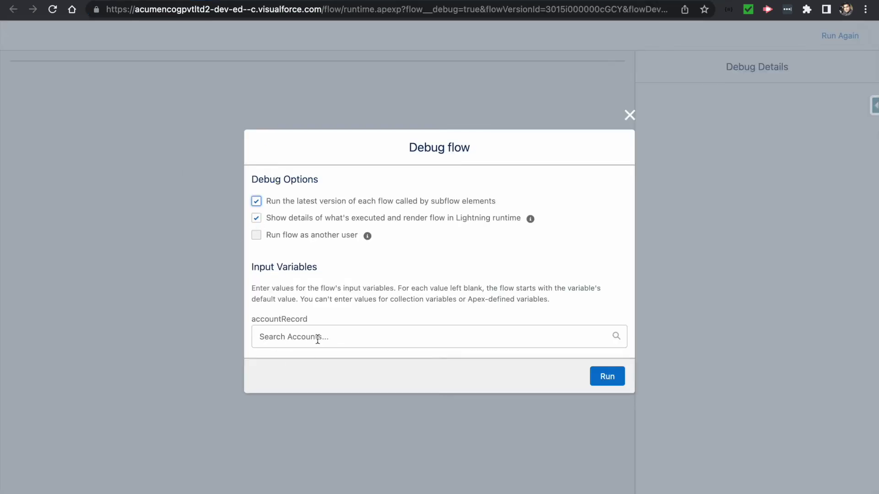
Step: Run the debug session with sunilCompany as the accountRecord input and advance past the "Start the Cases Creation" screen
{"action": "left_click", "coordinate": [318, 340]}
{"action": "scroll", "coordinate": [356, 300], "scroll_direction": "down", "scroll_amount": 3}
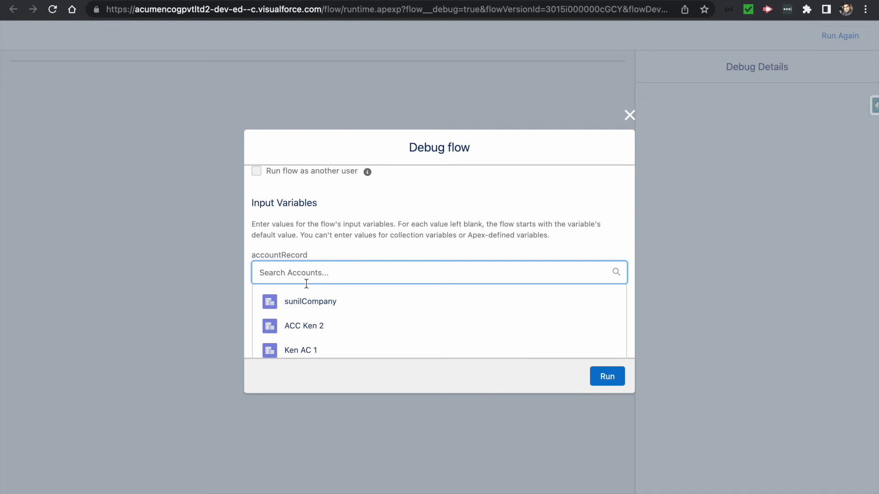
{"action": "left_click", "coordinate": [305, 301]}
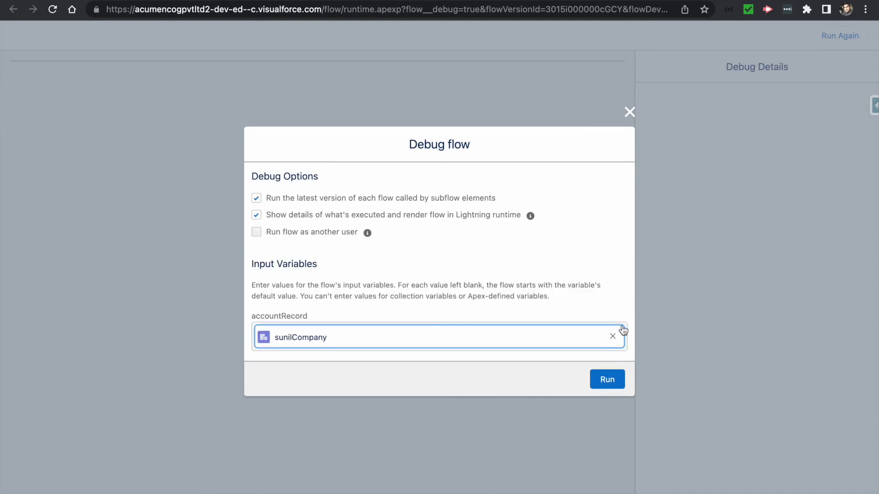
{"action": "left_click", "coordinate": [607, 379]}
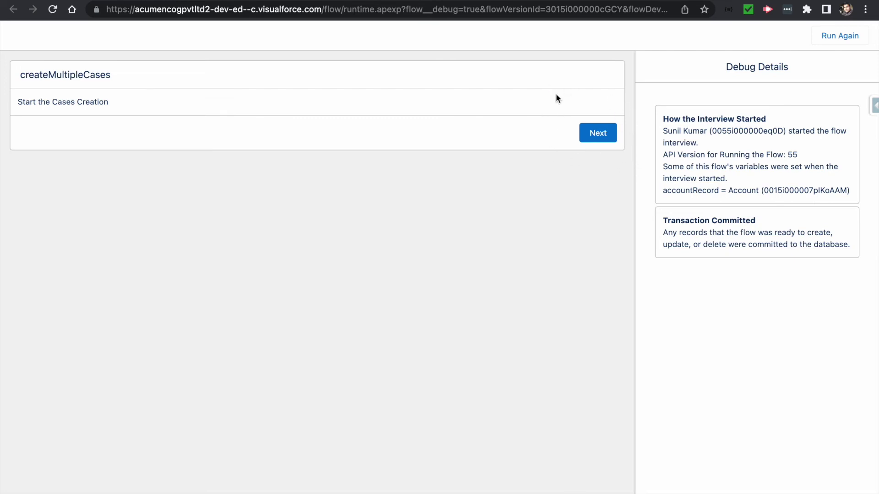
{"action": "left_click", "coordinate": [598, 136]}
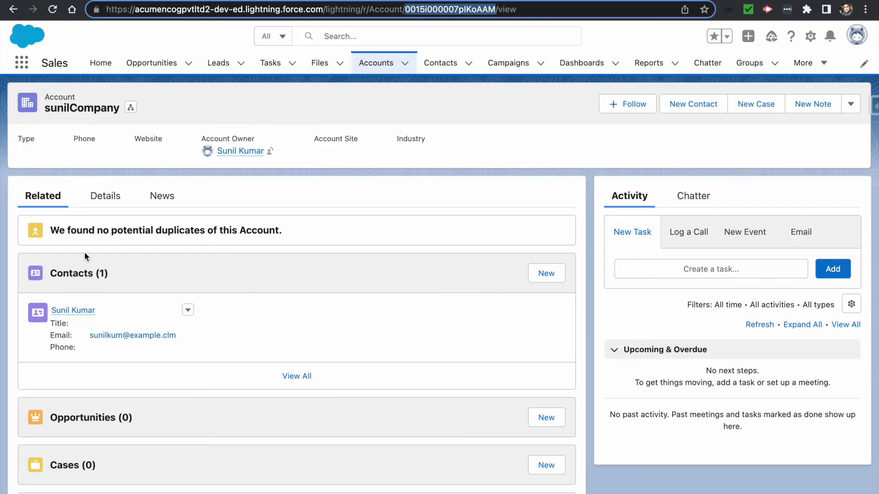
Step: Reload the sunilCompany account record and check its related cases against the flow's debug details
{"action": "left_click", "coordinate": [52, 9]}
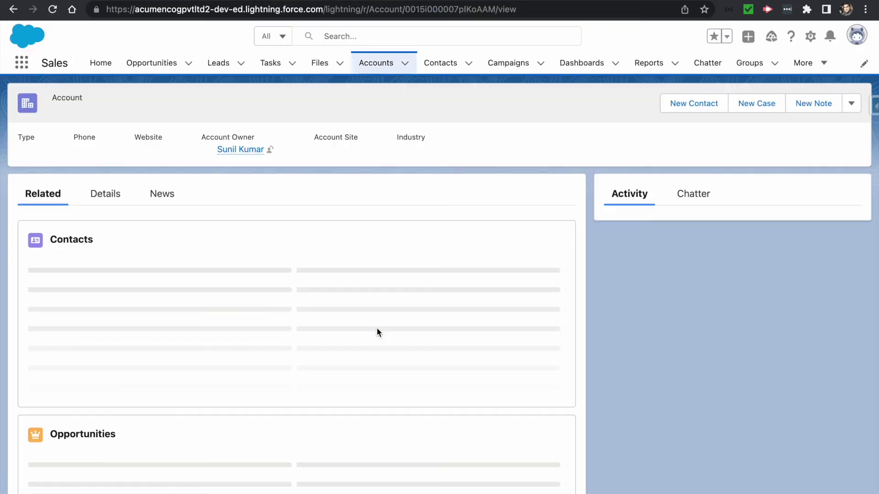
{"action": "scroll", "coordinate": [180, 456], "scroll_direction": "down", "scroll_amount": 3}
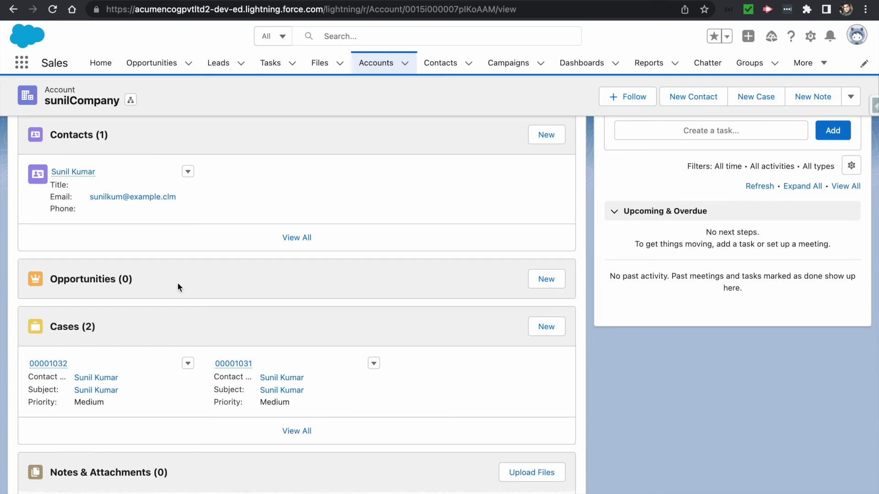
{"action": "left_click", "coordinate": [174, 0]}
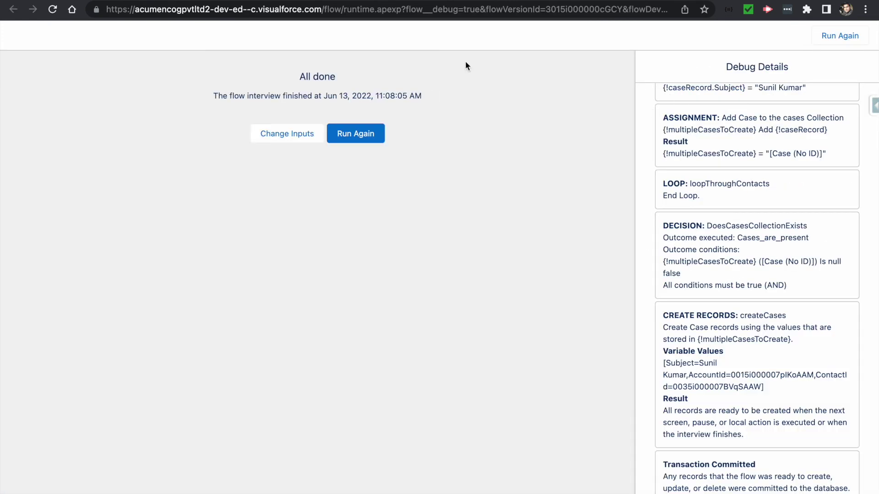
Step: Activate version 1 of the createMultipleCases flow in Flow Builder
{"action": "left_click", "coordinate": [121, 2]}
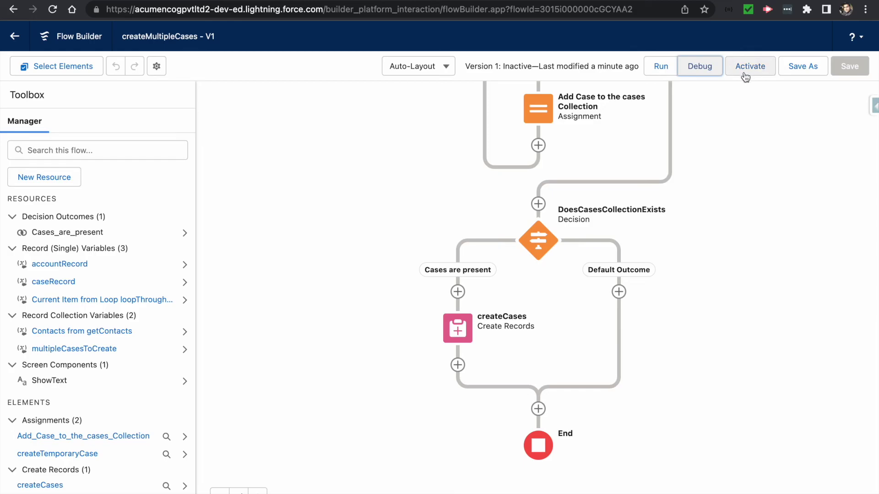
{"action": "left_click", "coordinate": [806, 65]}
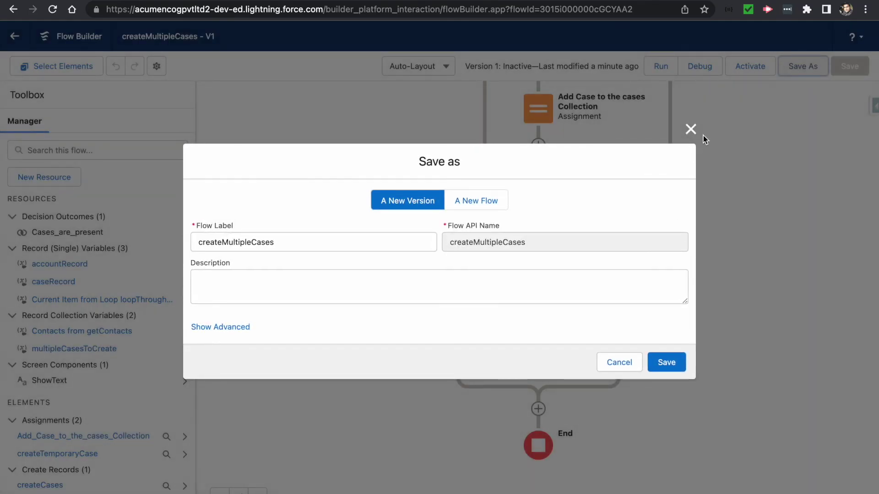
{"action": "left_click", "coordinate": [689, 130]}
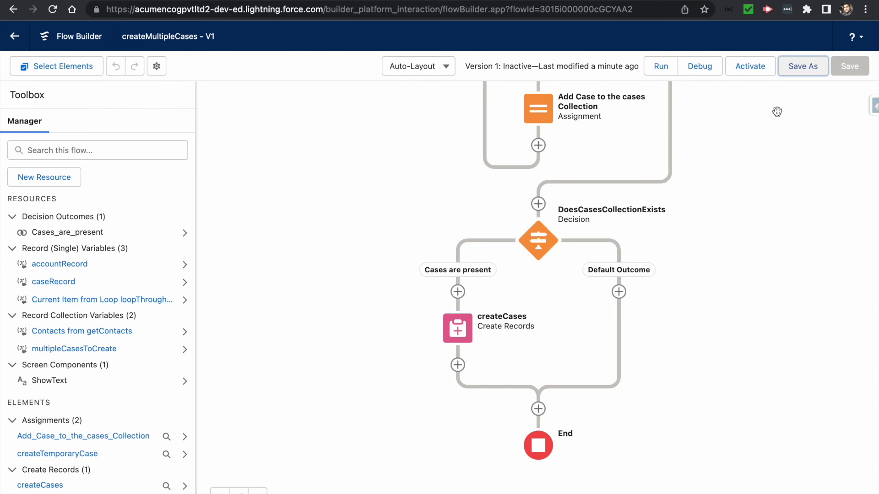
{"action": "left_click", "coordinate": [750, 67]}
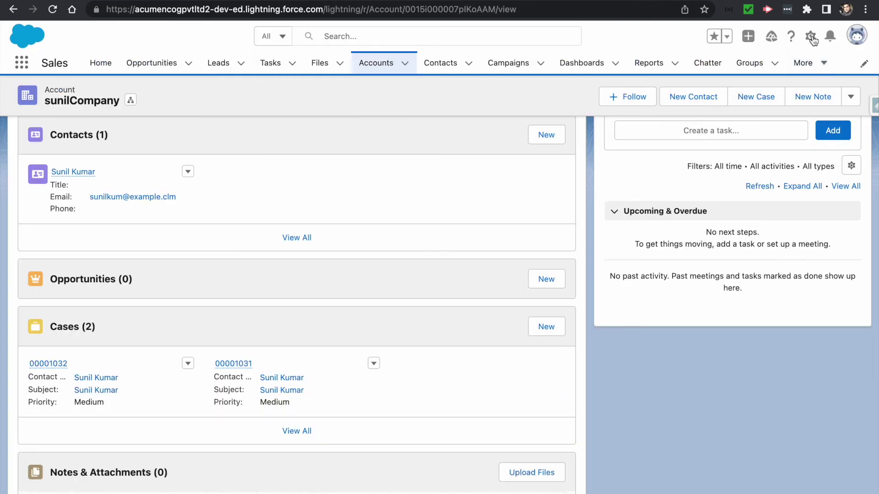
Step: Edit the Account Record Page in Lightning App Builder and add a Flow component above the Activity and Chatter tabs
{"action": "left_click", "coordinate": [811, 37]}
{"action": "left_click", "coordinate": [743, 176]}
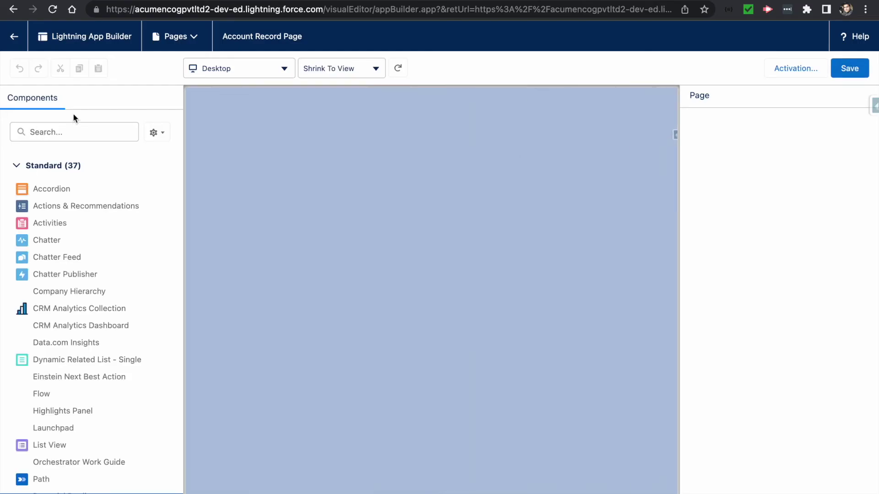
{"action": "left_click", "coordinate": [62, 132]}
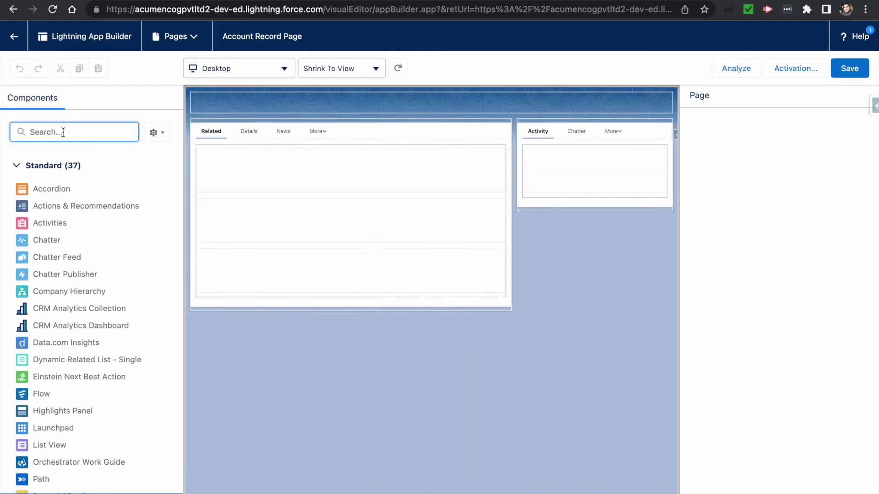
{"action": "type", "text": "flow"}
{"action": "left_click_drag", "start_coordinate": [41, 198], "coordinate": [553, 175]}
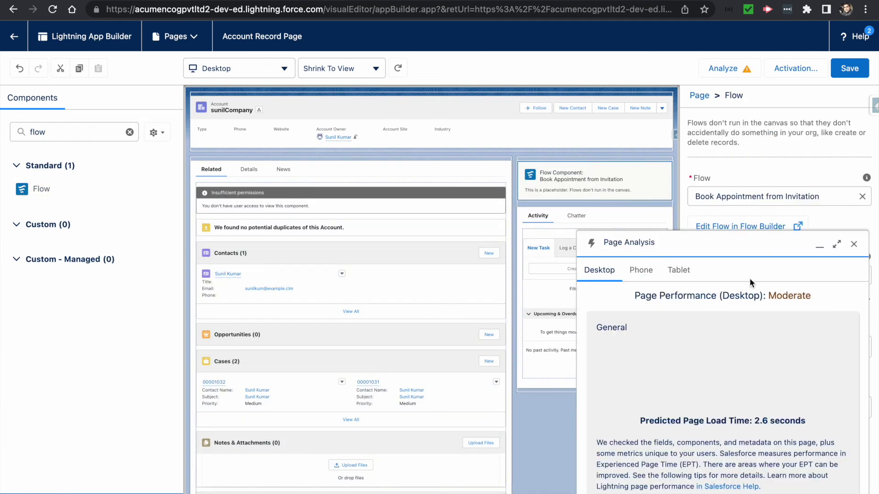
{"action": "left_click", "coordinate": [853, 243]}
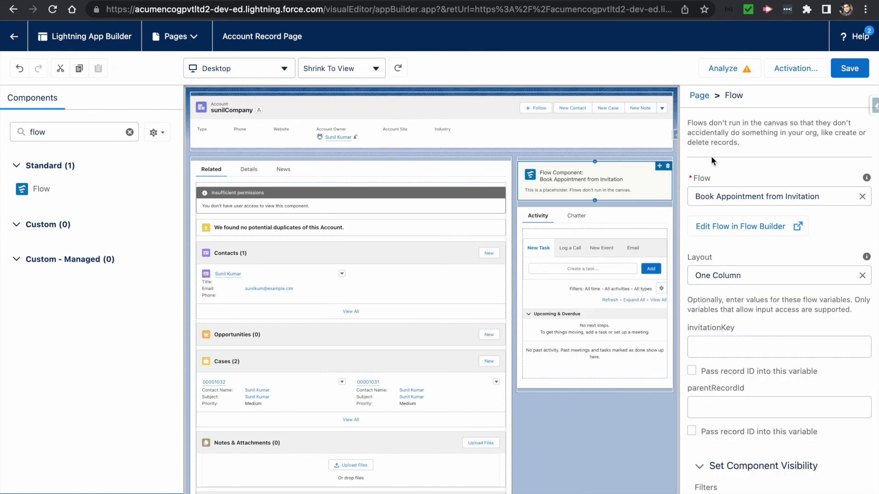
Step: Set the component to the createMultipleCases flow with all record field values passed into accountRecord, and save the page
{"action": "left_click", "coordinate": [758, 201]}
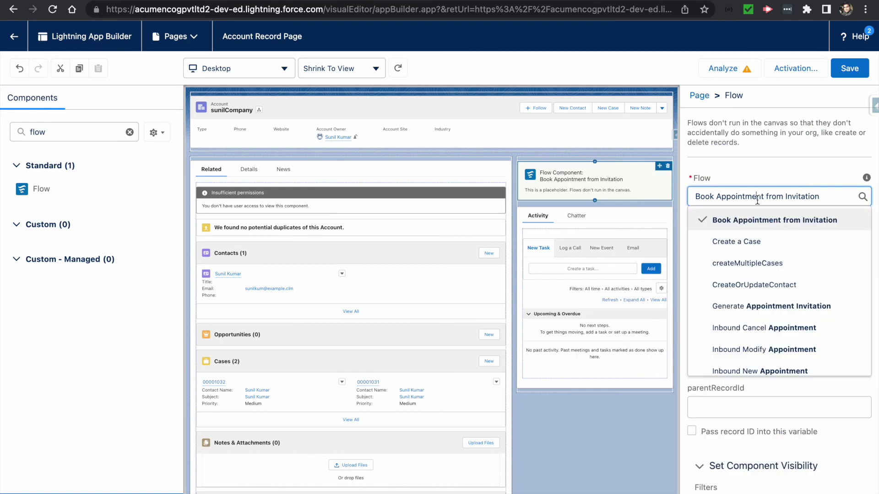
{"action": "left_click", "coordinate": [741, 268]}
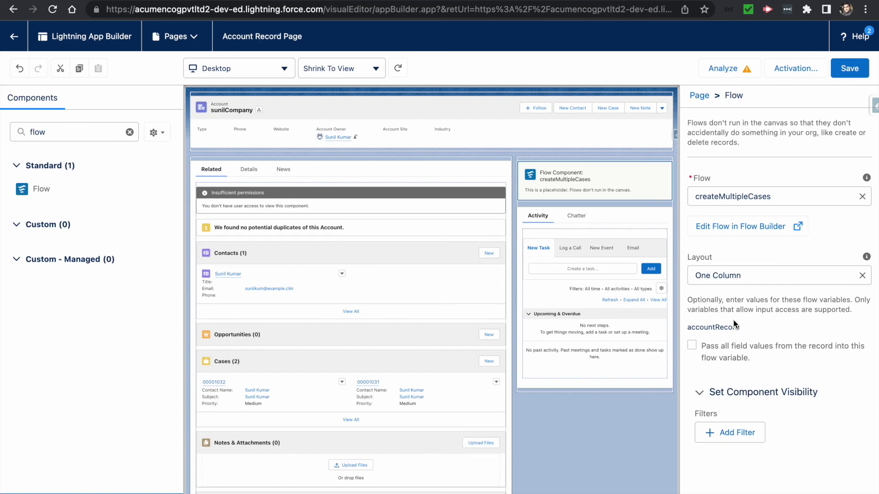
{"action": "left_click", "coordinate": [692, 346]}
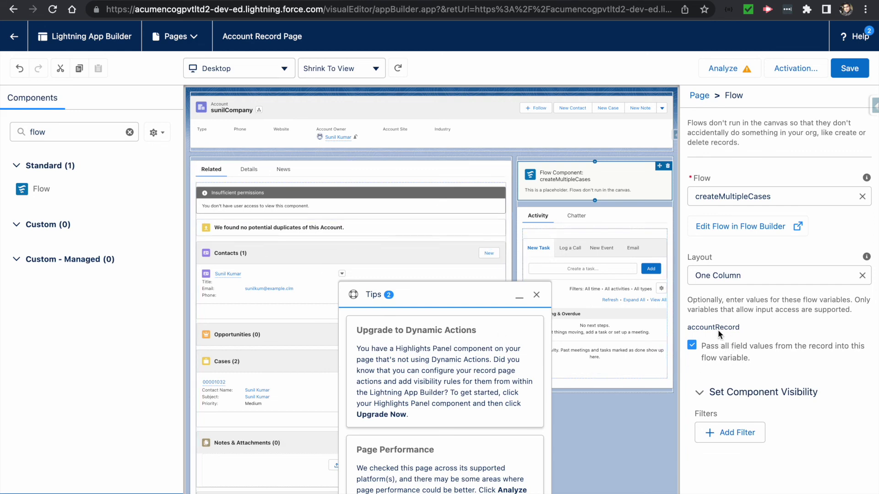
{"action": "left_click", "coordinate": [537, 295]}
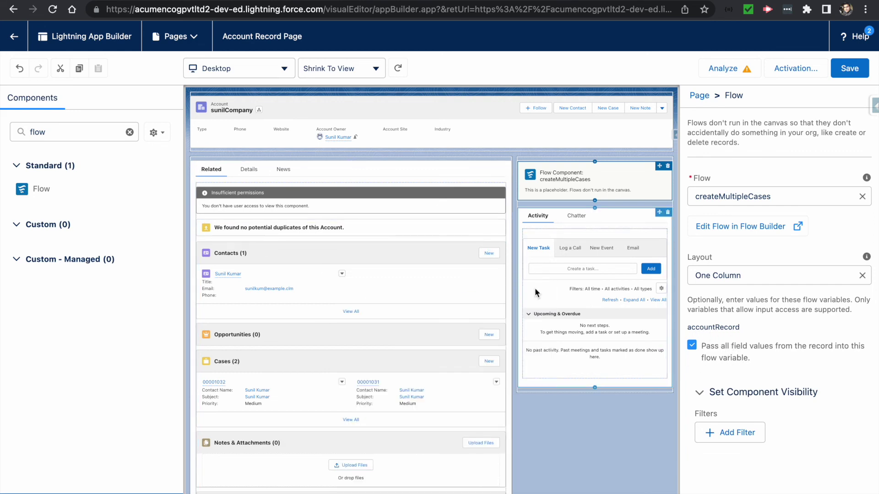
{"action": "left_click", "coordinate": [849, 68]}
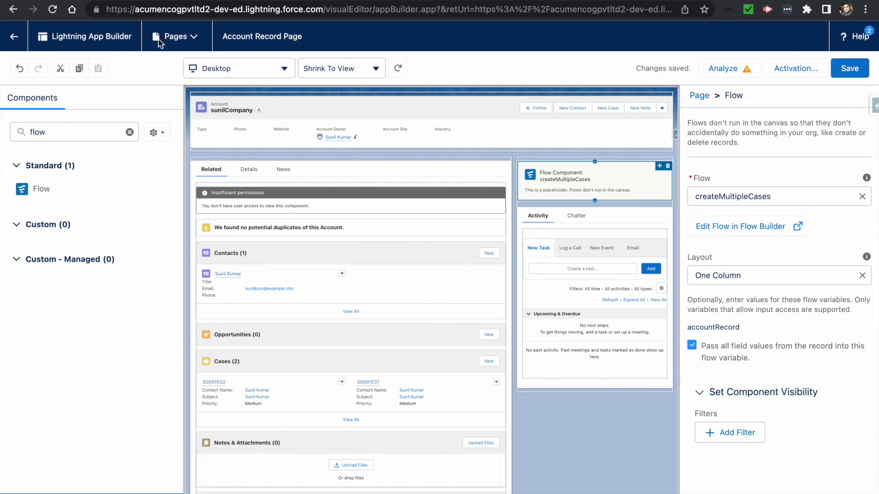
Step: Return to the sunilCompany account record and run the embedded createMultipleCases flow past its "Start the Cases Creation" screen
{"action": "left_click", "coordinate": [14, 36]}
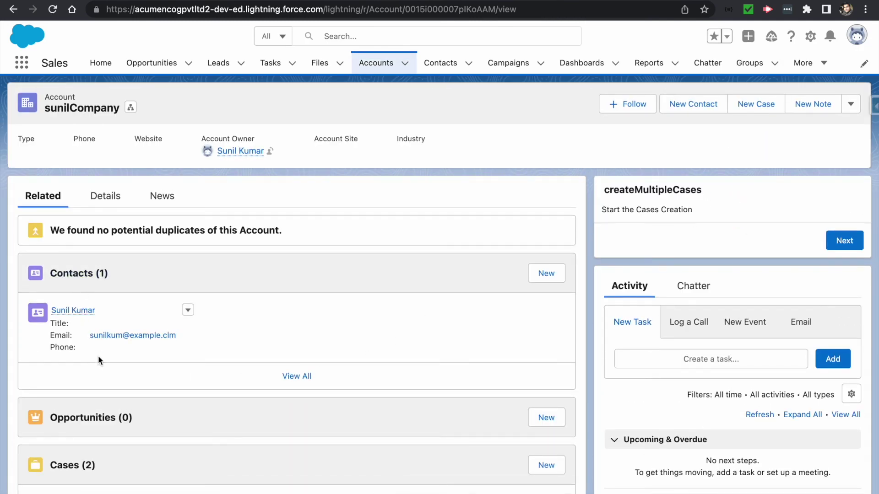
{"action": "mouse_move", "coordinate": [71, 310]}
{"action": "scroll", "coordinate": [90, 396], "scroll_direction": "down", "scroll_amount": 2}
{"action": "scroll", "coordinate": [413, 323], "scroll_direction": "up", "scroll_amount": 2}
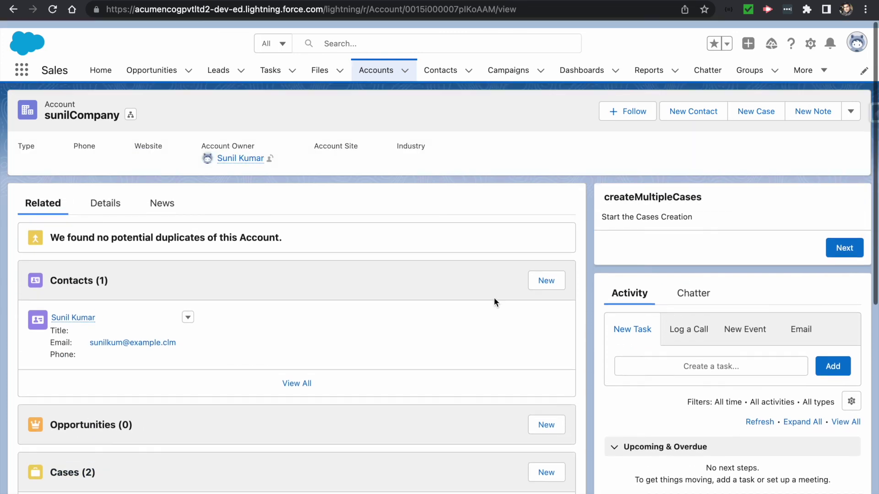
{"action": "scroll", "coordinate": [362, 407], "scroll_direction": "down", "scroll_amount": 2}
{"action": "scroll", "coordinate": [361, 406], "scroll_direction": "up", "scroll_amount": 2}
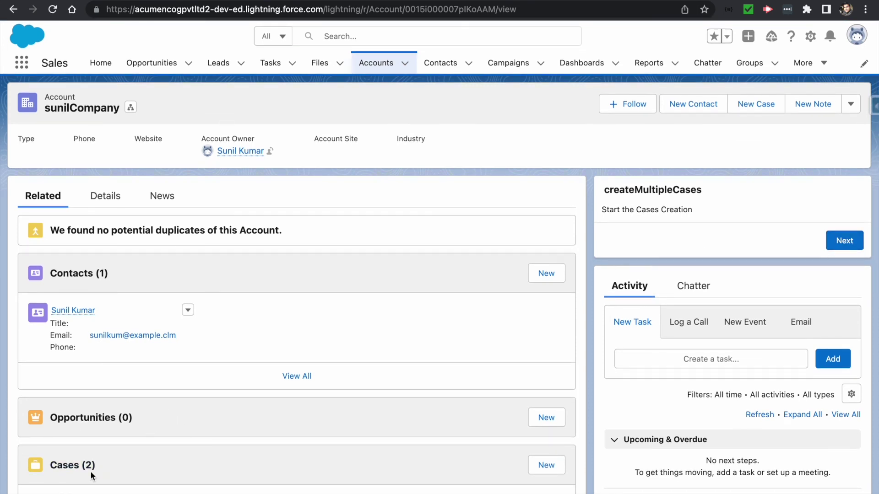
{"action": "left_click", "coordinate": [845, 245]}
{"action": "scroll", "coordinate": [219, 458], "scroll_direction": "down", "scroll_amount": 2}
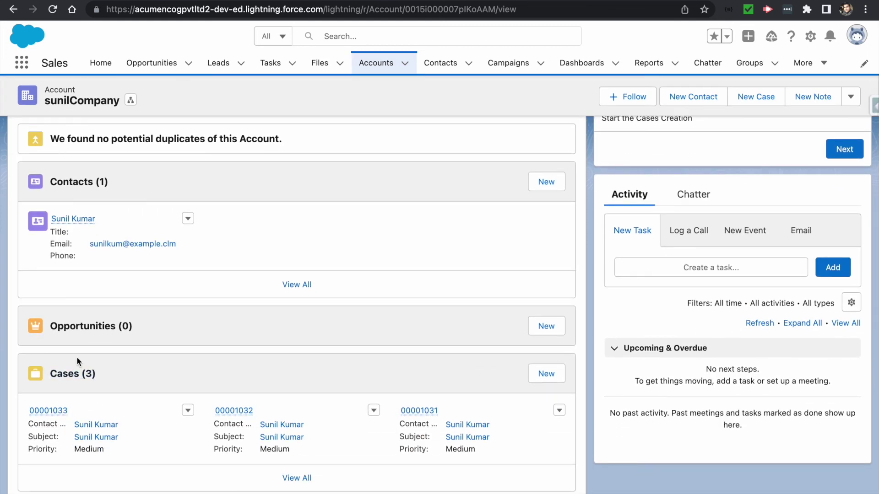
Step: Open the oldest case related to the account and examine its detail fields
{"action": "left_click", "coordinate": [418, 410]}
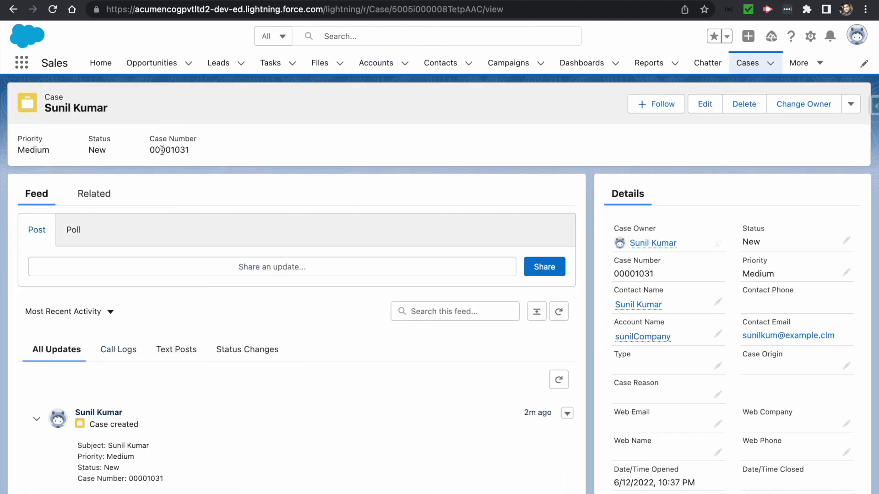
{"action": "scroll", "coordinate": [118, 282], "scroll_direction": "down", "scroll_amount": 1}
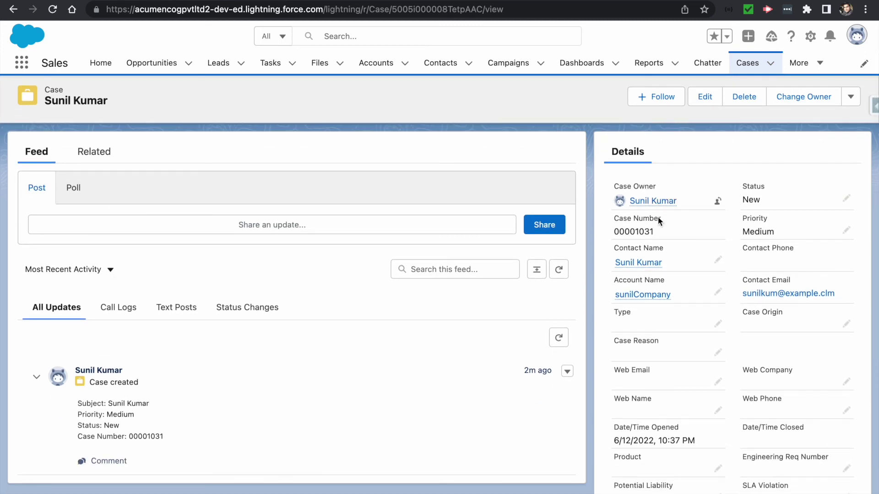
{"action": "scroll", "coordinate": [702, 306], "scroll_direction": "down", "scroll_amount": 3}
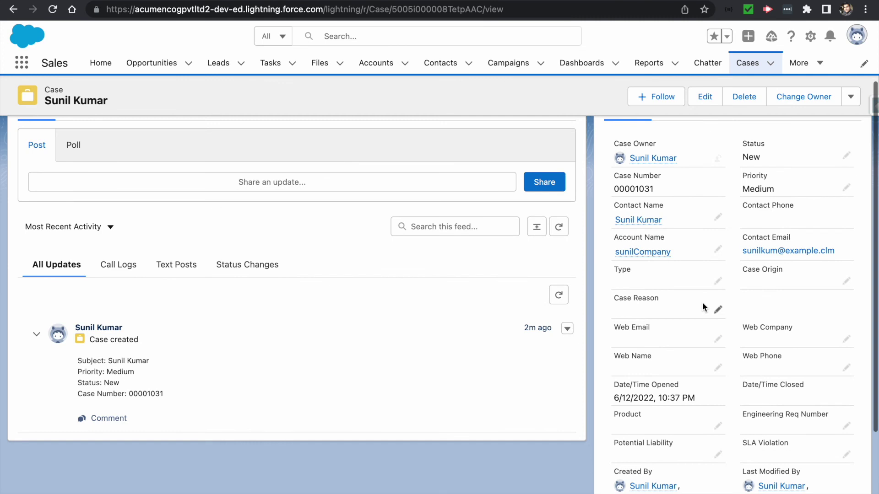
{"action": "scroll", "coordinate": [653, 382], "scroll_direction": "up", "scroll_amount": 4}
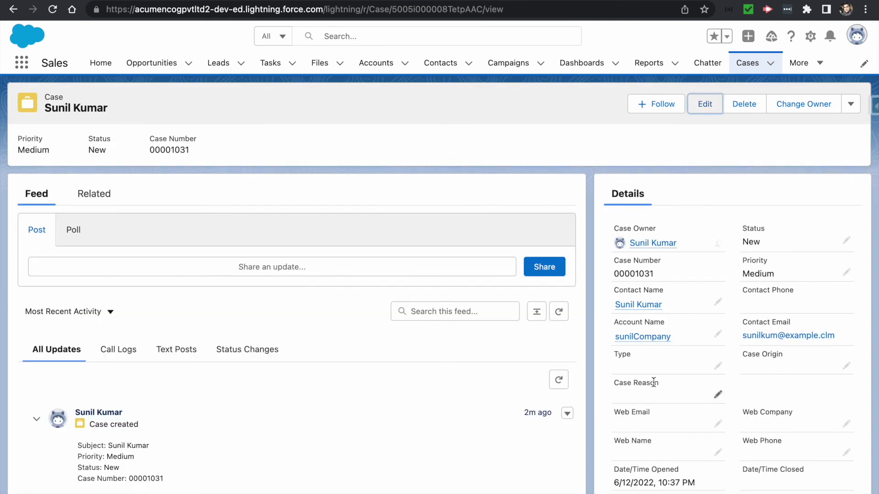
Step: Find "subject" on the case page and check the case's Subject, Account Name and Contact Name values
{"action": "left_click", "coordinate": [610, 357]}
{"action": "key", "text": "ctrl+f"}
{"action": "type", "text": "subject"}
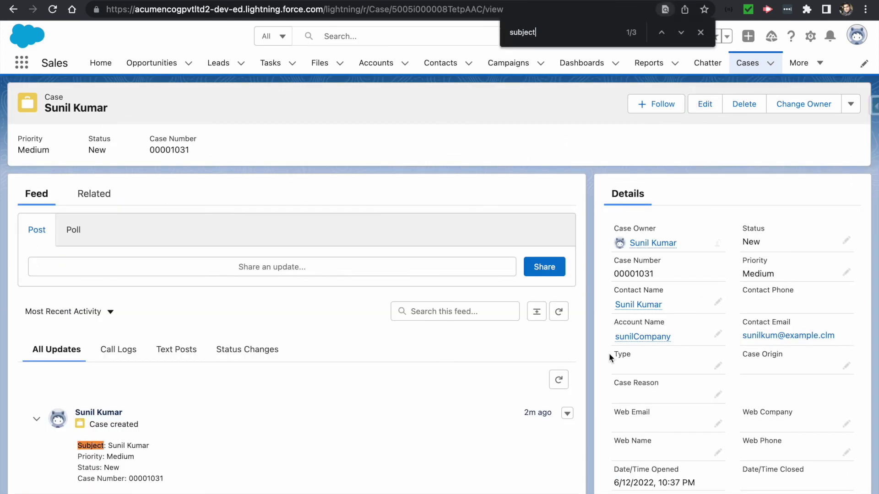
{"action": "key", "text": "Return"}
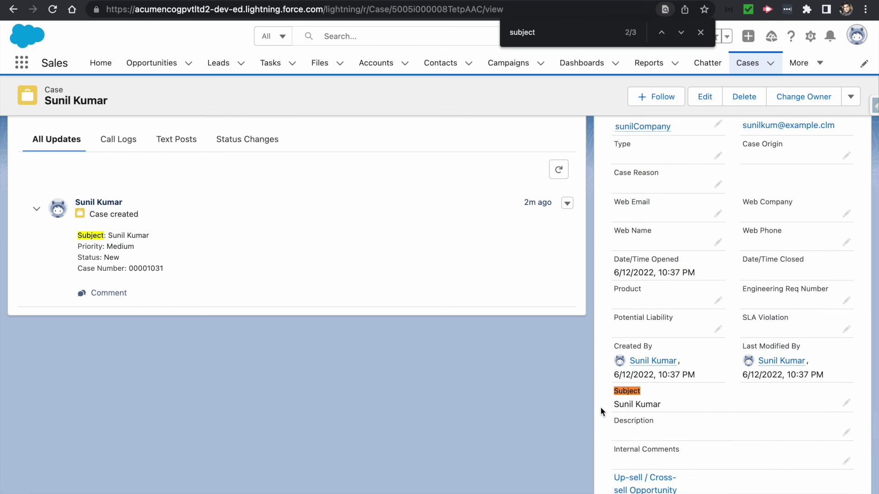
{"action": "left_click_drag", "start_coordinate": [615, 405], "coordinate": [659, 404]}
{"action": "scroll", "coordinate": [680, 398], "scroll_direction": "up", "scroll_amount": 5}
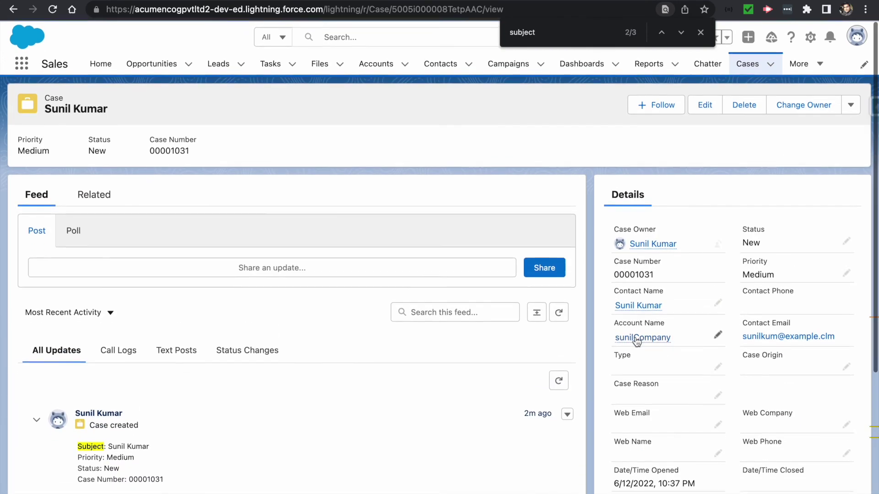
{"action": "mouse_move", "coordinate": [644, 338]}
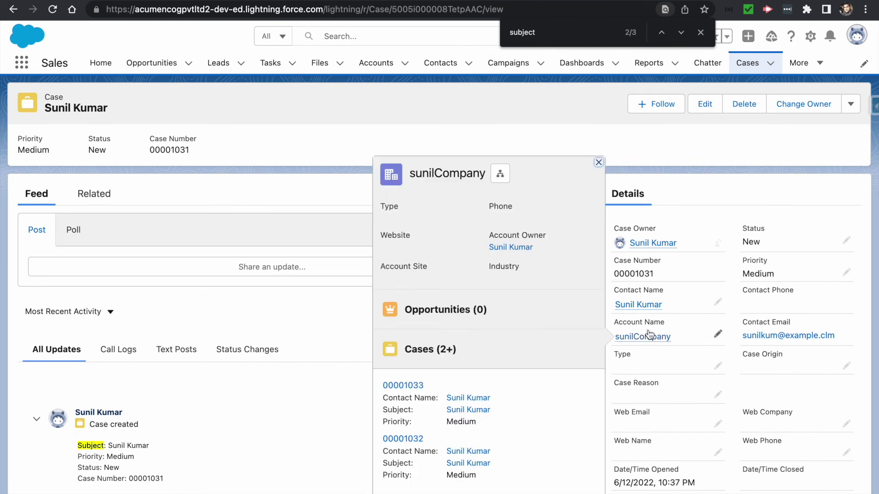
{"action": "mouse_move", "coordinate": [653, 312]}
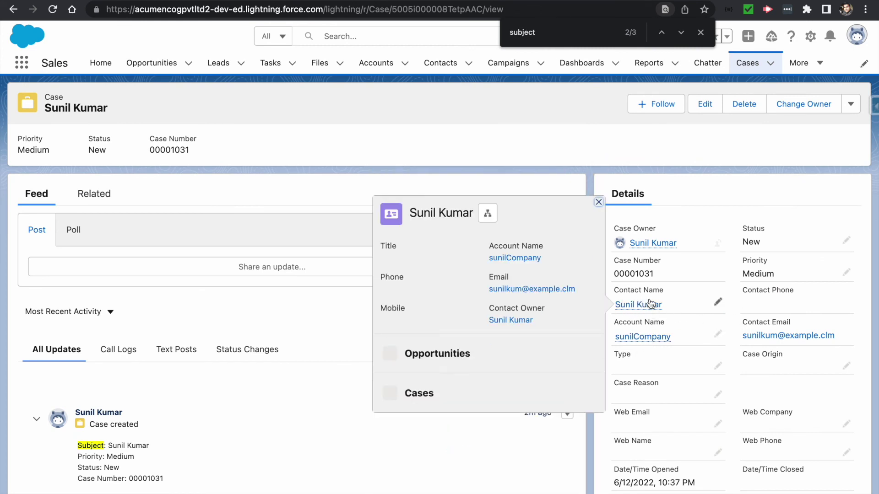